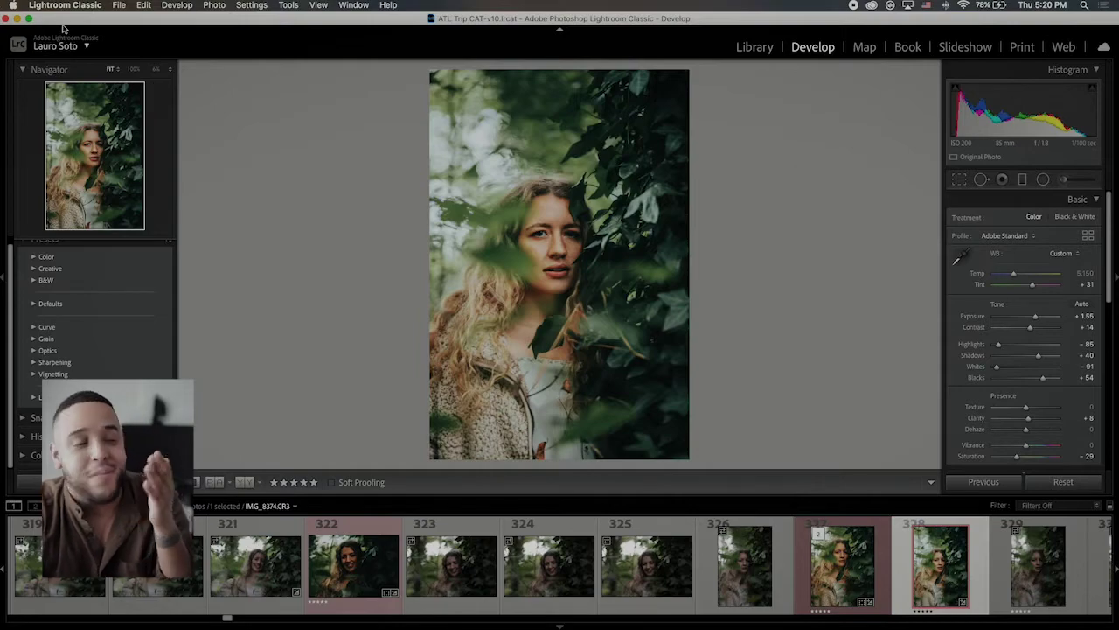
# Step: Bring Lightroom back to full screen and compare the edited leafy portrait with its darker original
pyautogui.click(687, 331)
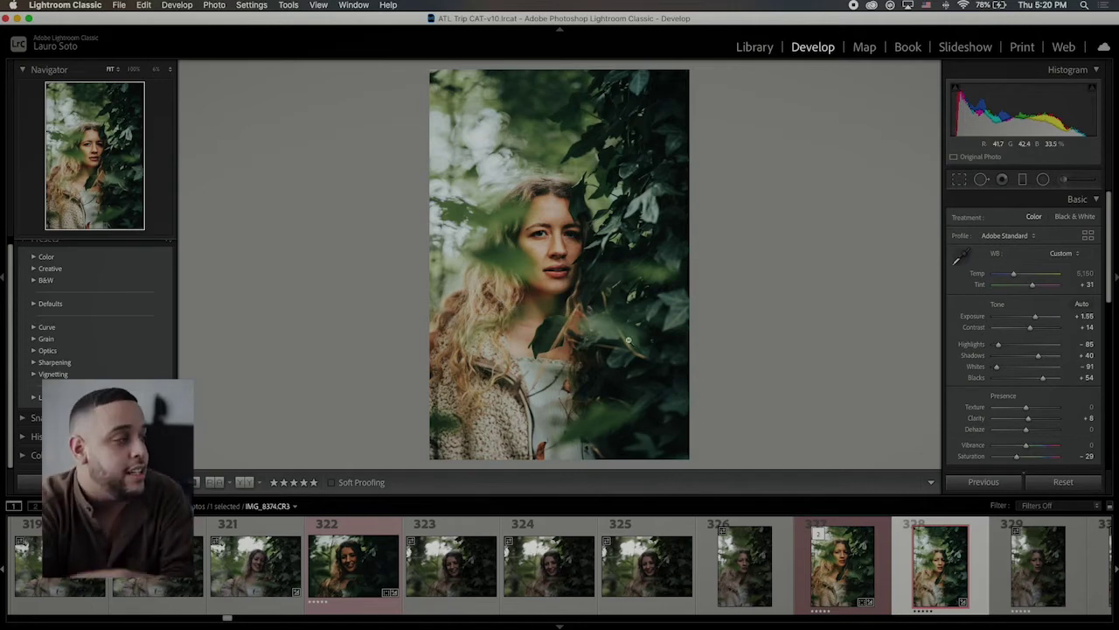
pyautogui.press('\\')
pyautogui.press('\\')
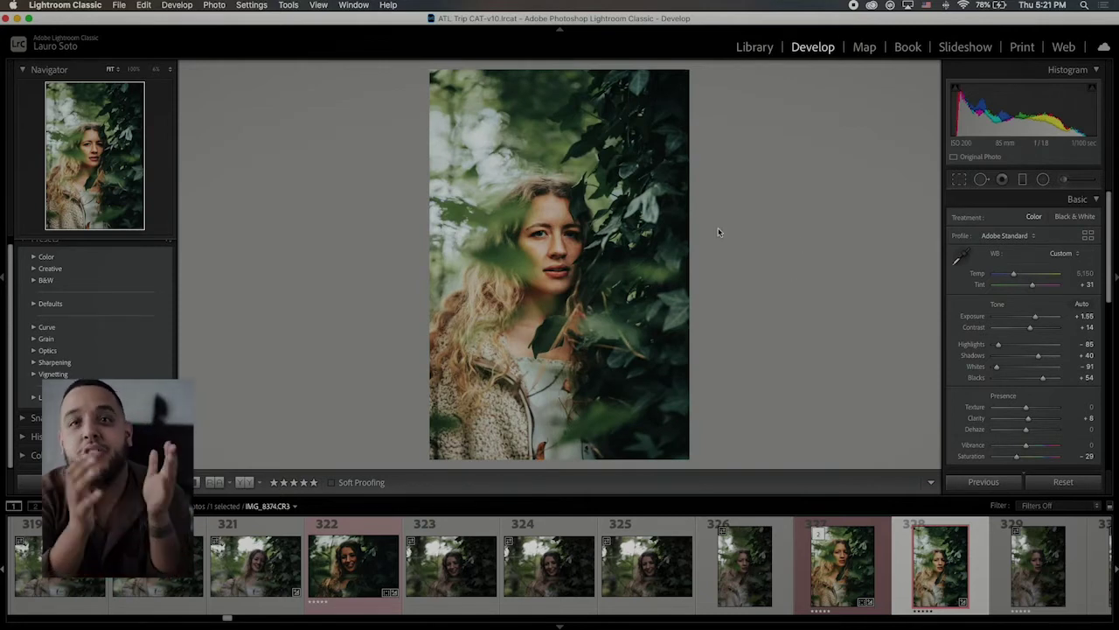
pyautogui.press('\\')
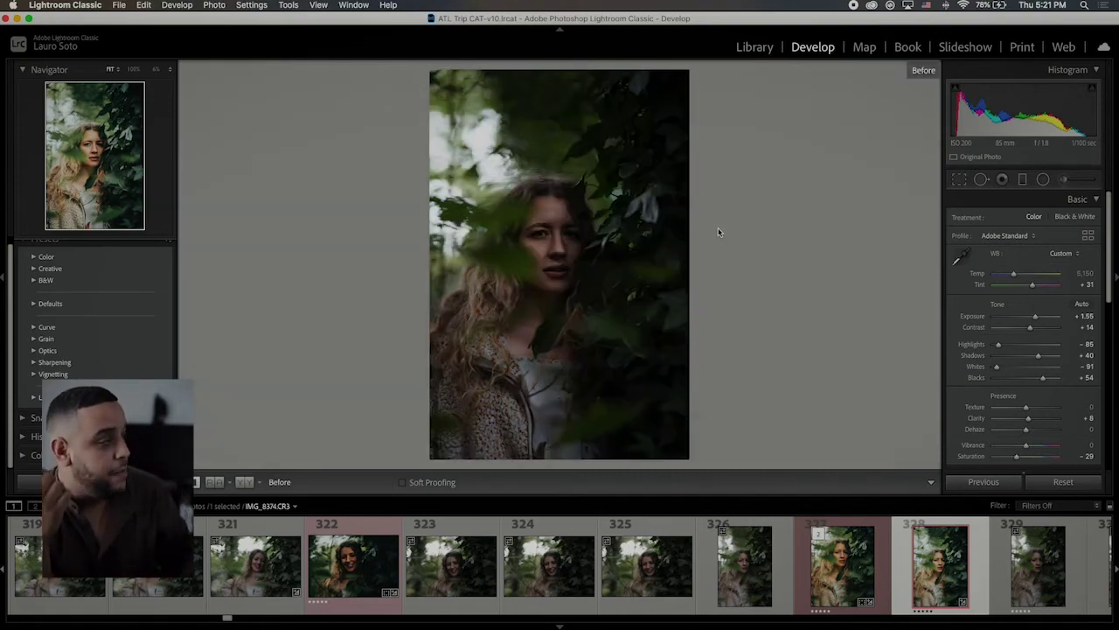
pyautogui.press('\\')
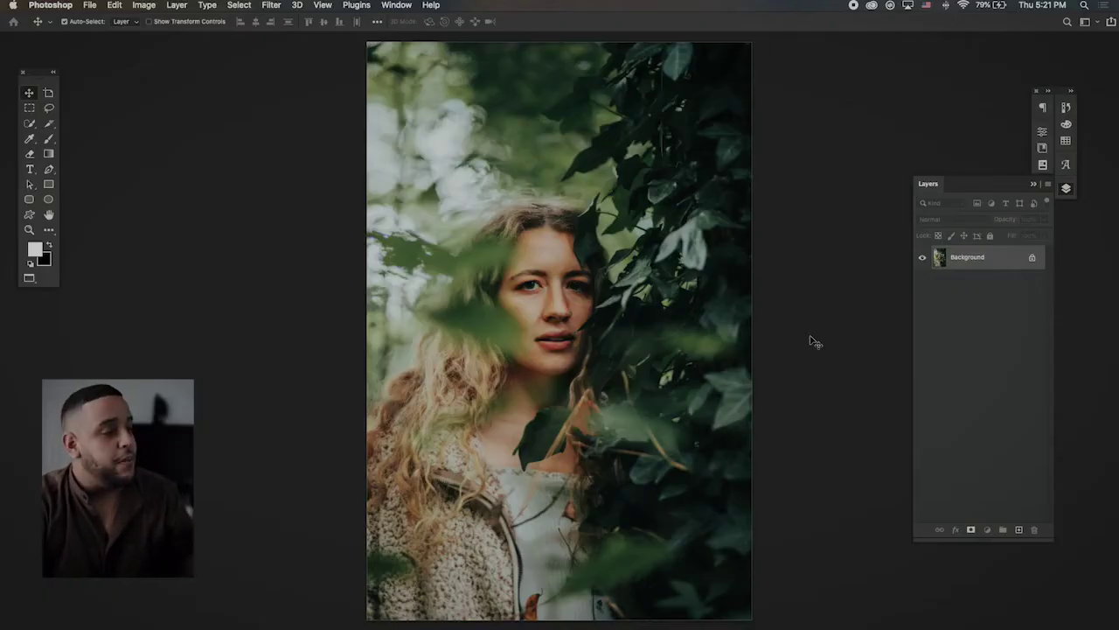
# Step: Duplicate the Background layer into Layer 1 and invert it into a negative
pyautogui.click(1003, 265)
pyautogui.press('super+j')
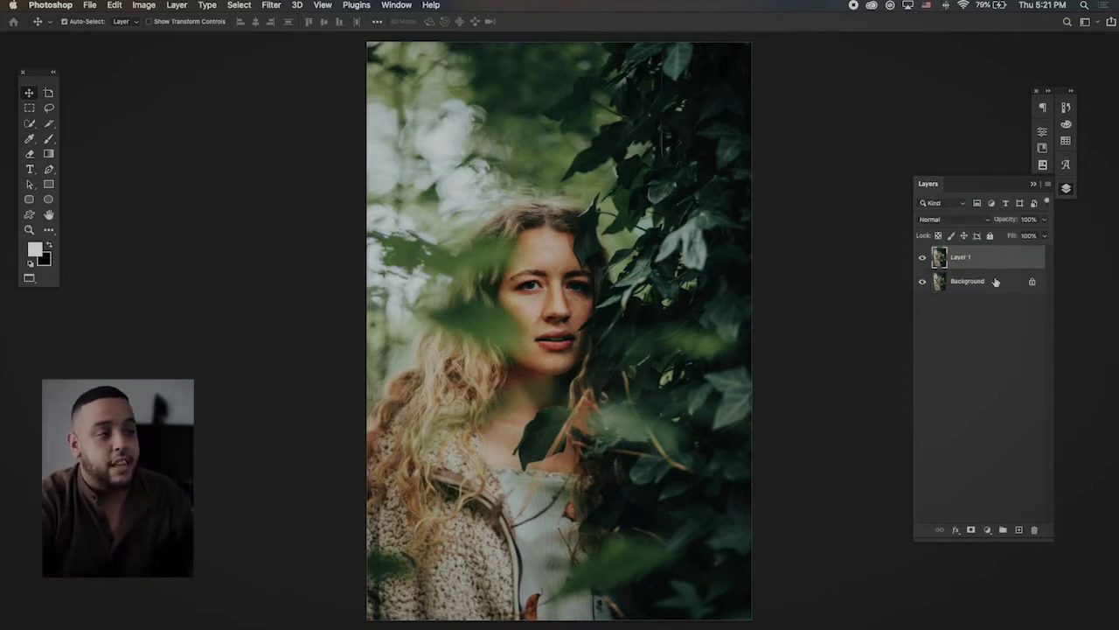
pyautogui.click(924, 259)
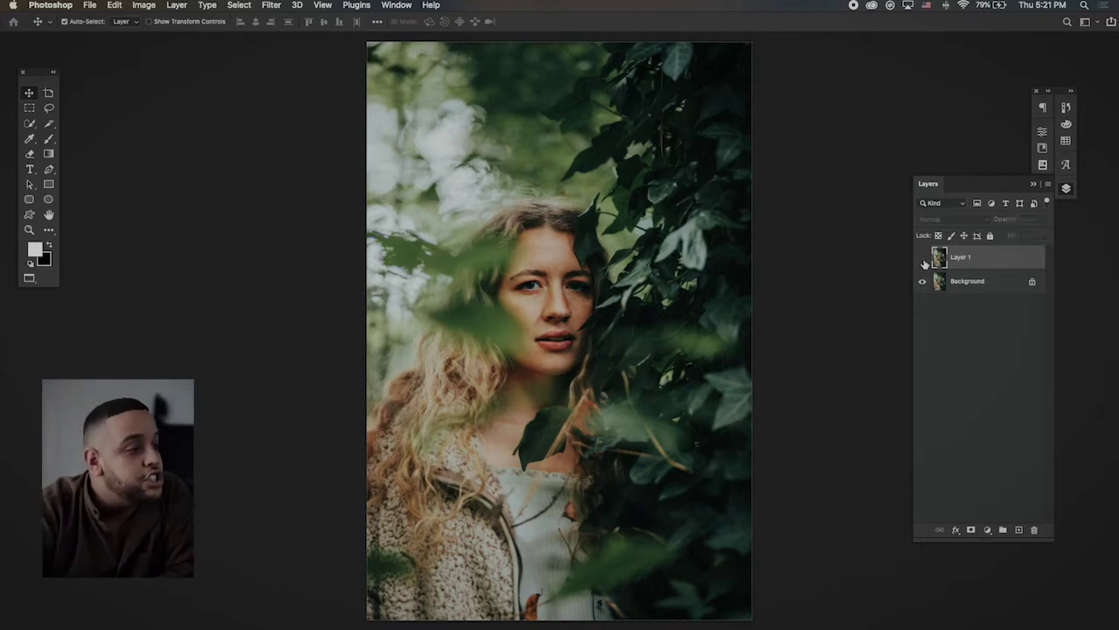
pyautogui.click(923, 259)
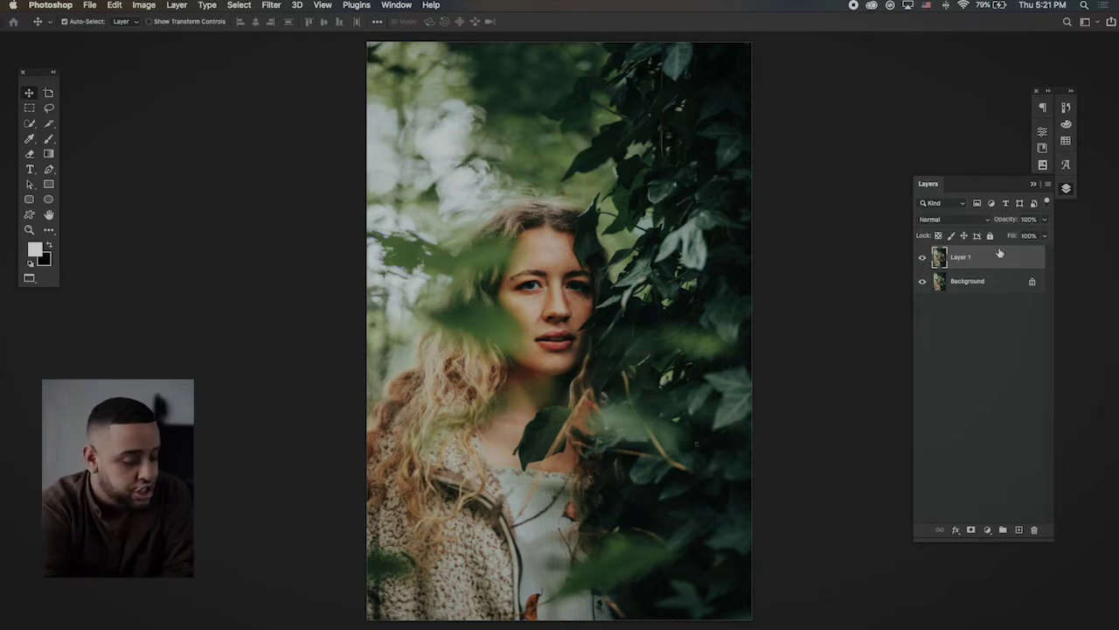
pyautogui.press('super+i')
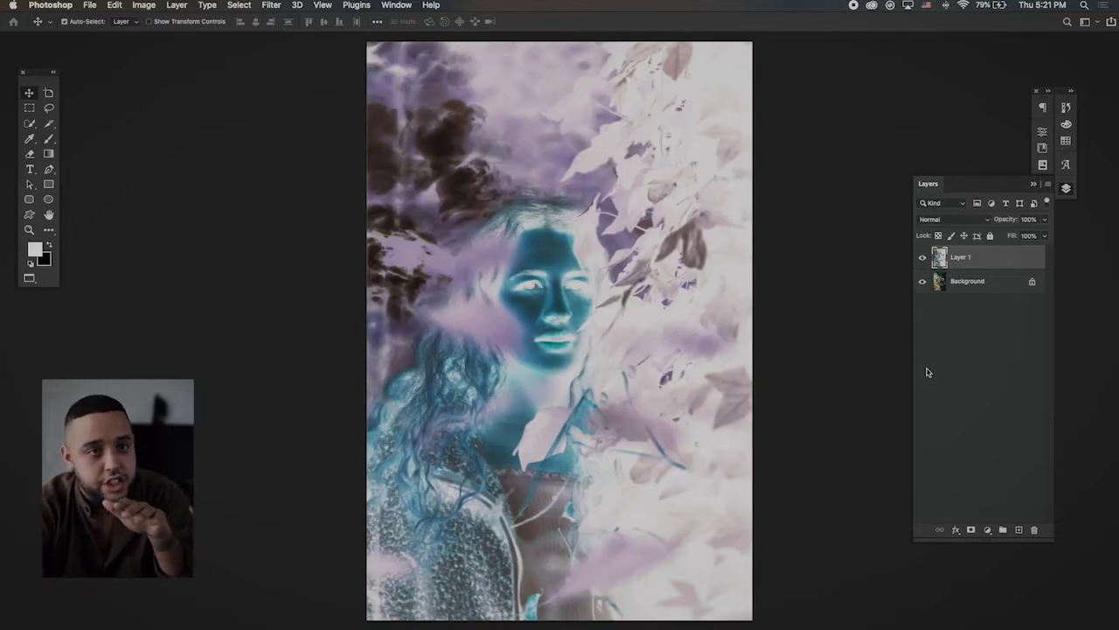
# Step: Set Layer 1's blend mode to Vivid Light, turning the canvas flat grey
pyautogui.click(979, 221)
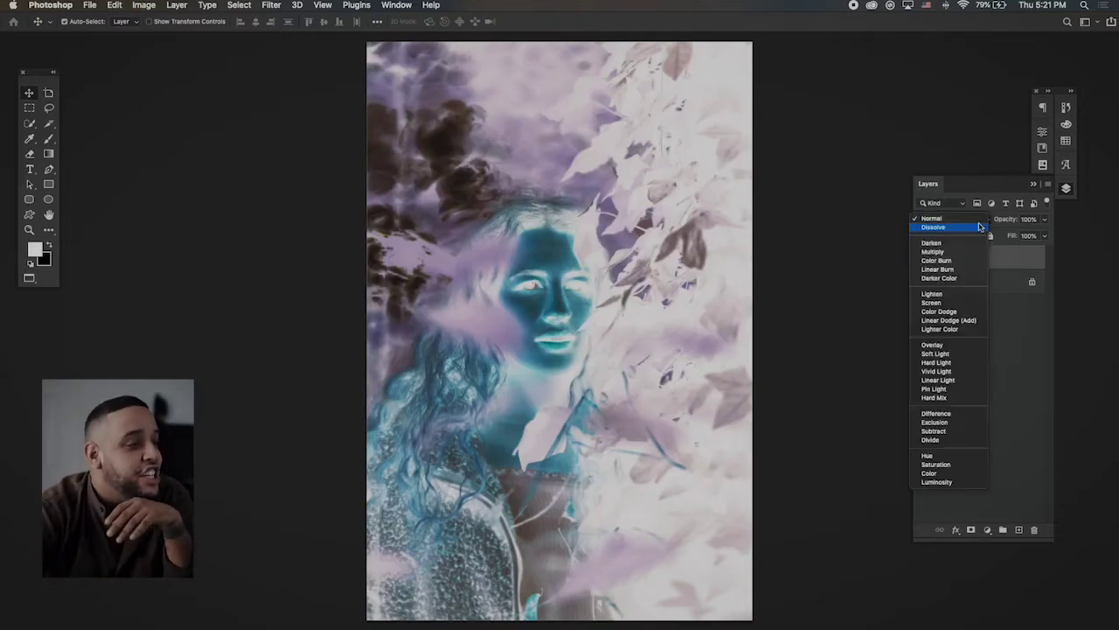
pyautogui.press('Escape')
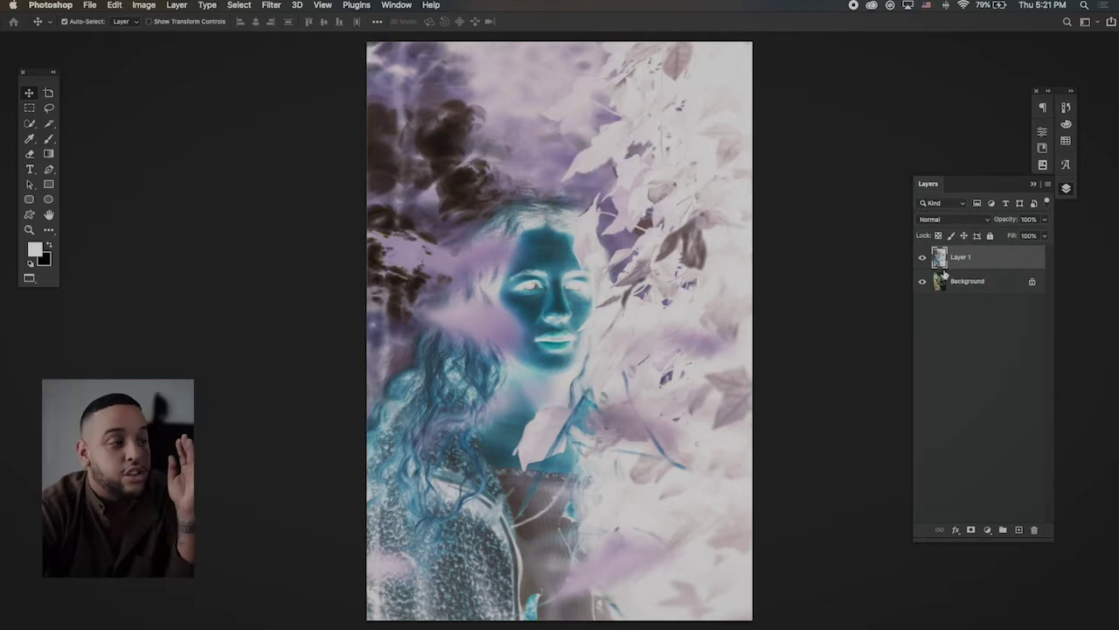
pyautogui.click(976, 220)
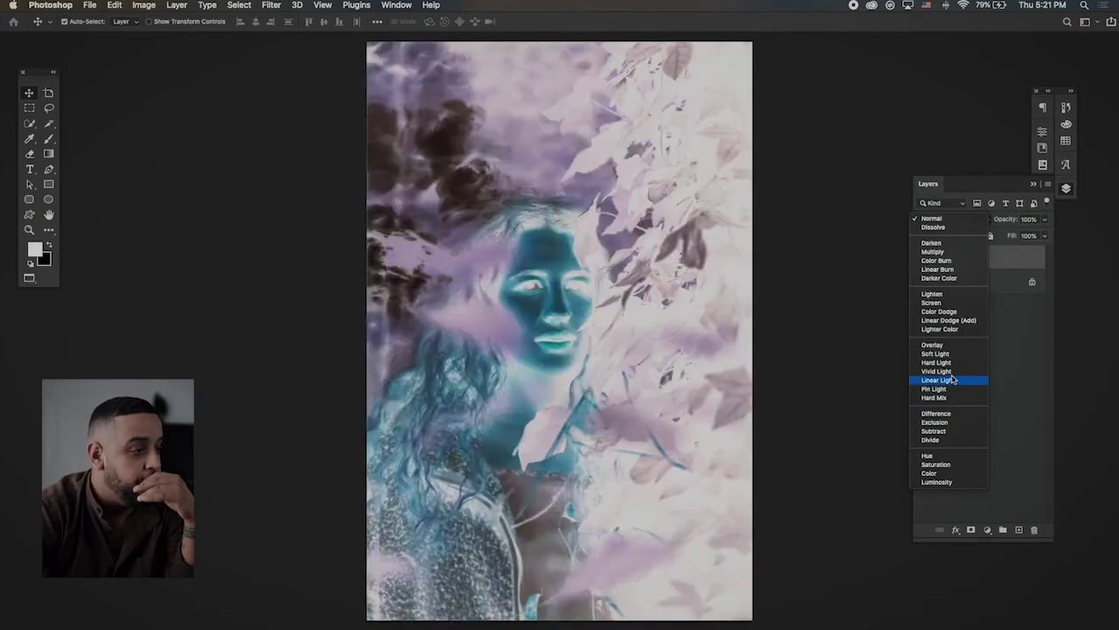
pyautogui.click(951, 374)
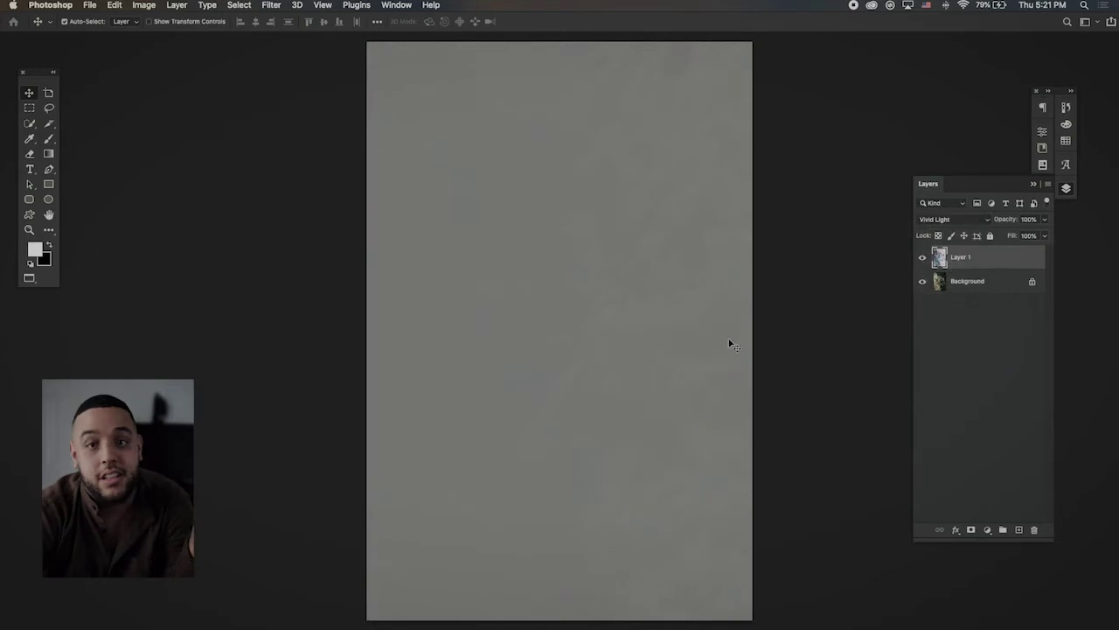
# Step: Apply a High Pass filter with 24.0-pixel radius to Layer 1, comparing with Preview off and on
pyautogui.click(271, 5)
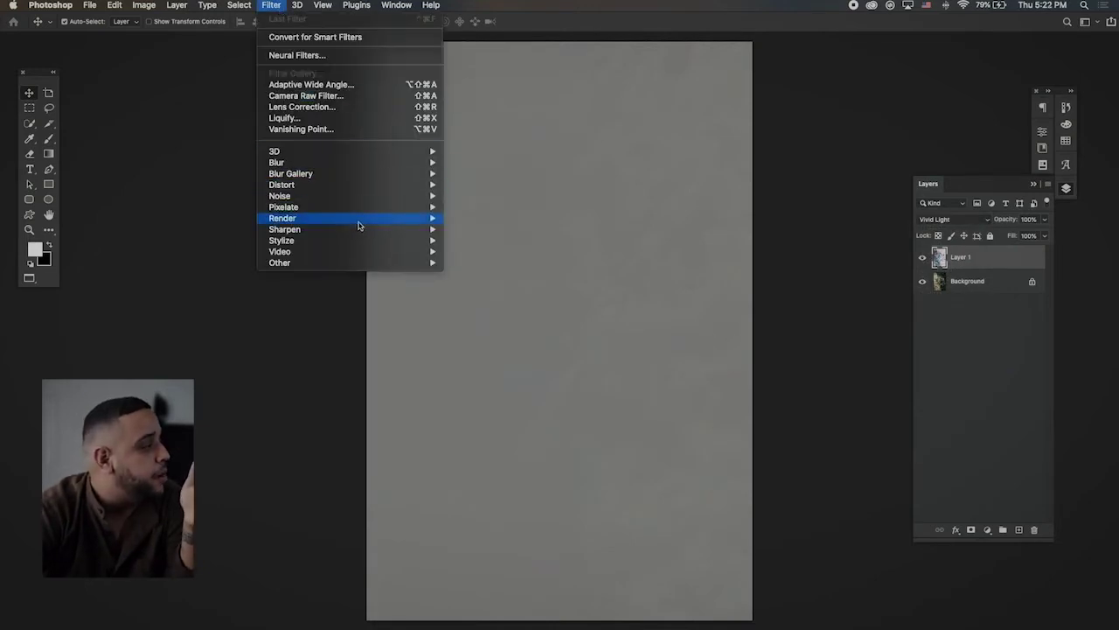
pyautogui.moveTo(358, 254)
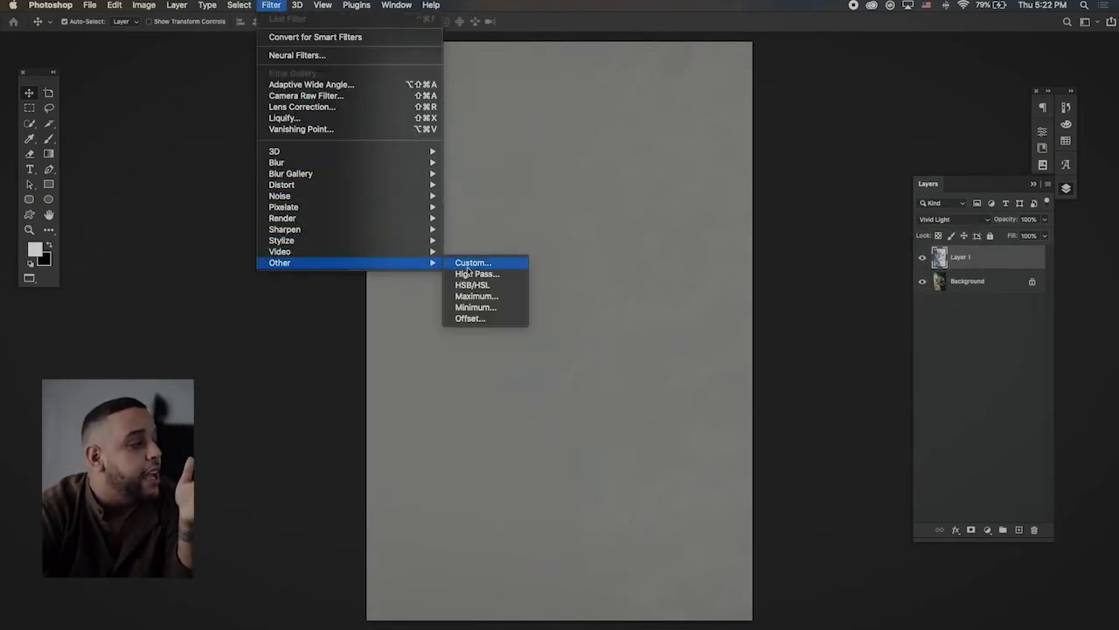
pyautogui.click(466, 275)
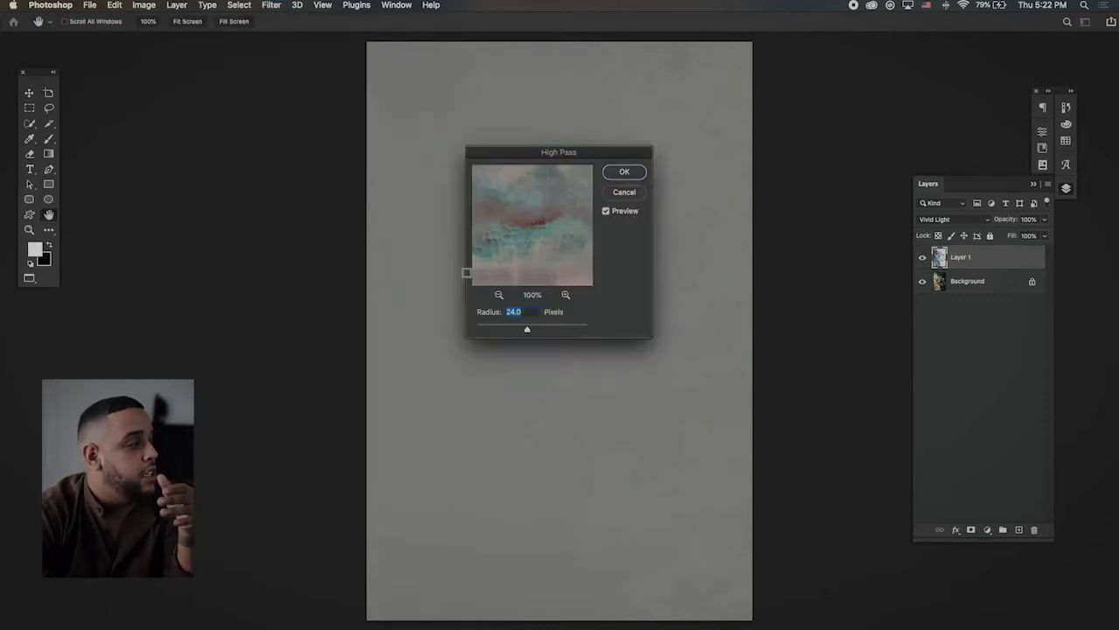
pyautogui.moveTo(534, 158); pyautogui.dragTo(706, 132)
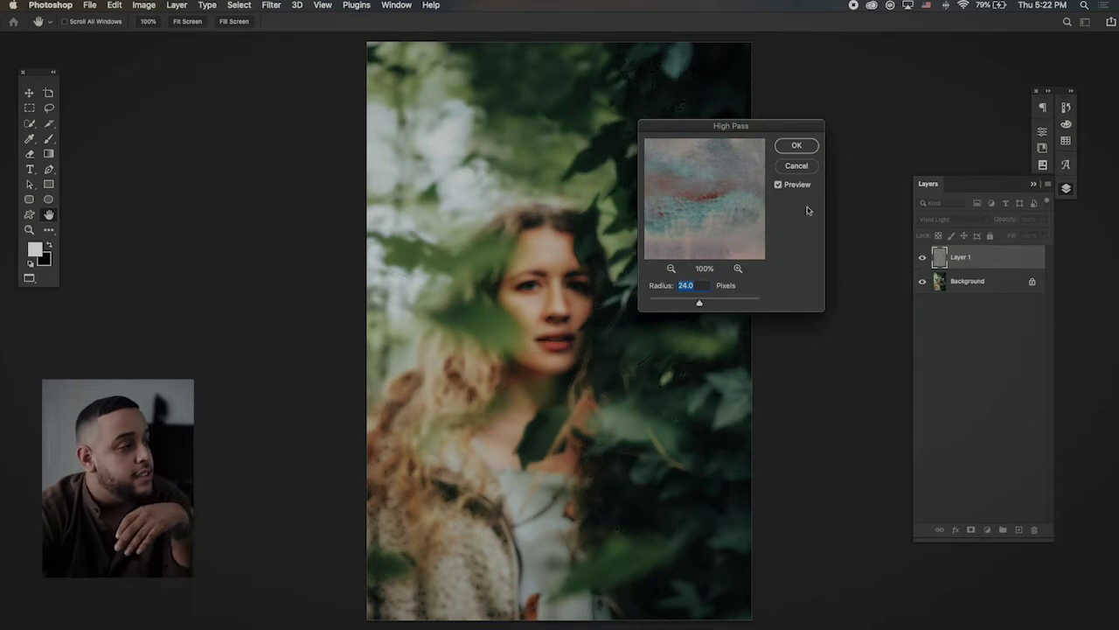
pyautogui.click(778, 185)
pyautogui.click(777, 184)
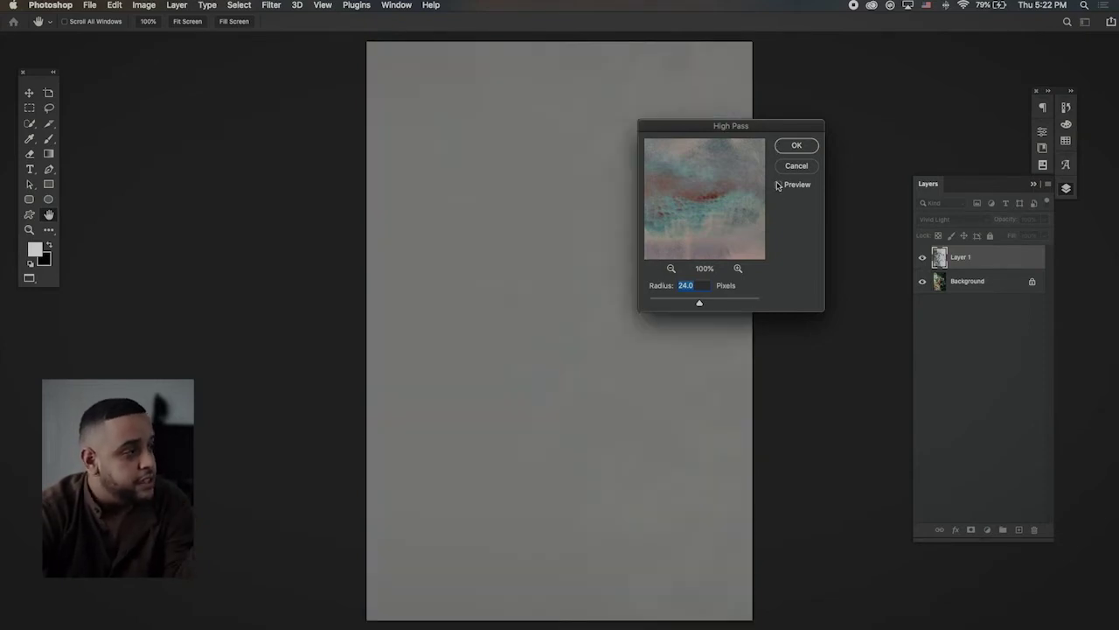
pyautogui.click(777, 184)
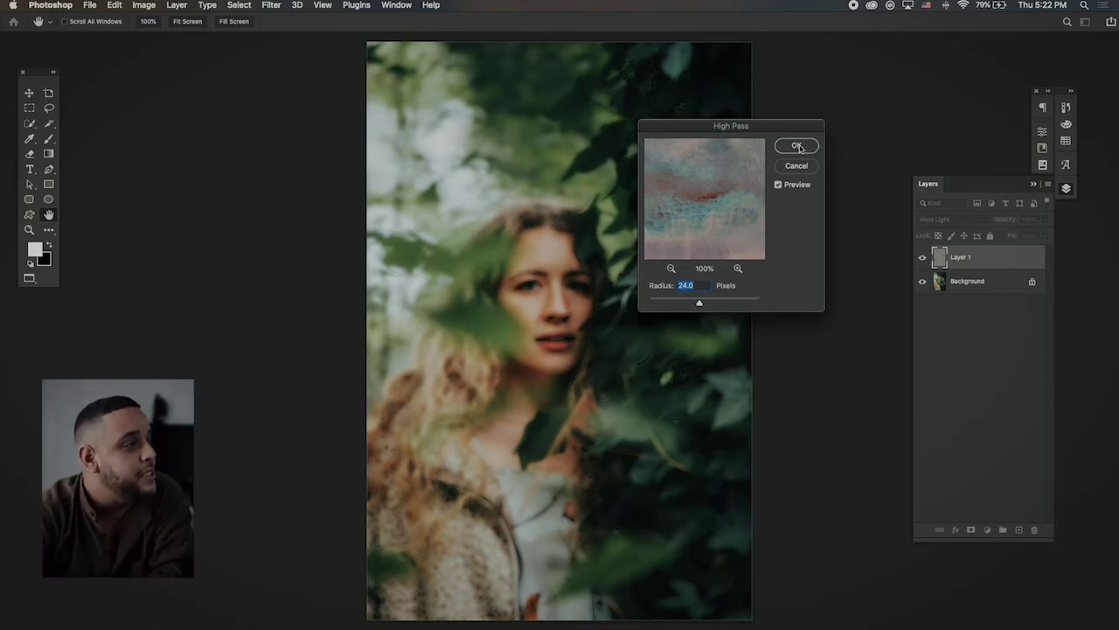
pyautogui.click(798, 148)
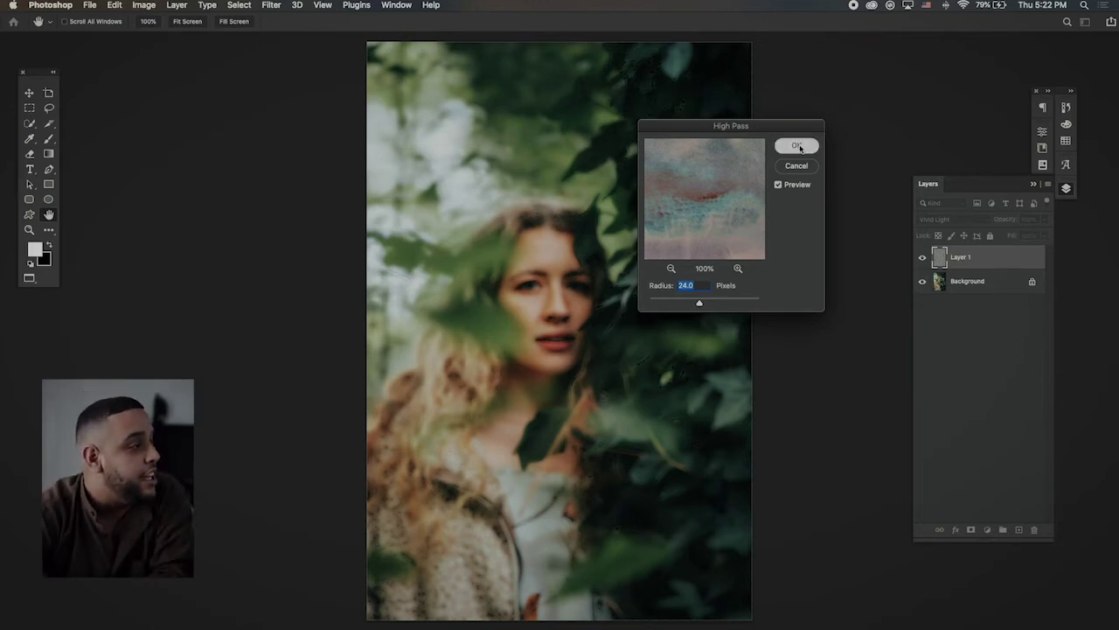
# Step: Apply a Gaussian Blur of 3-pixel radius to Layer 1
pyautogui.click(271, 5)
pyautogui.moveTo(308, 166)
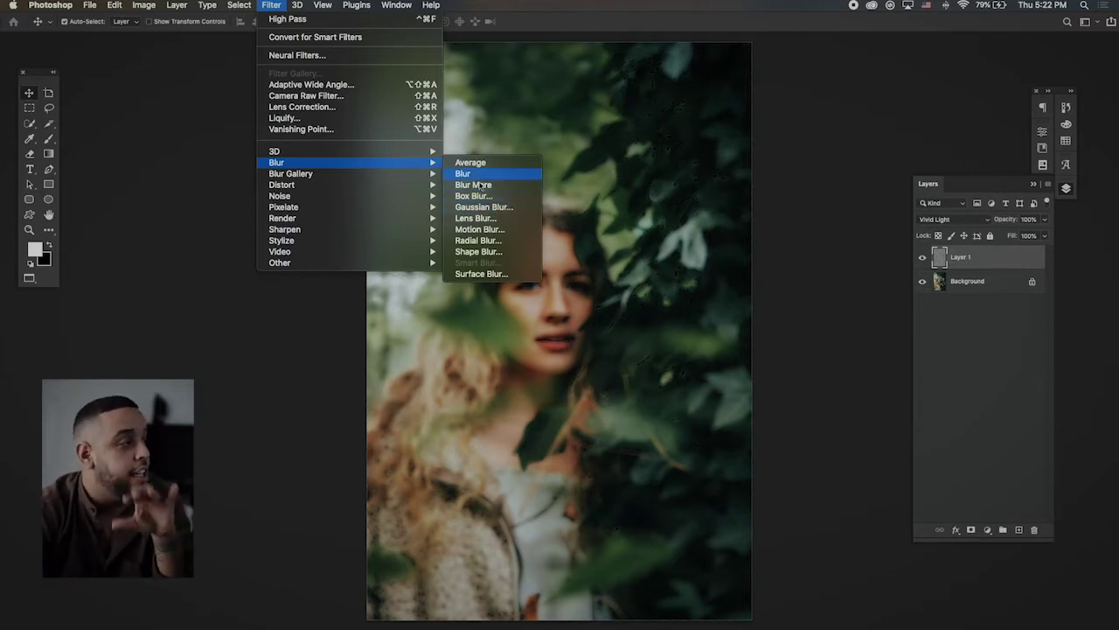
pyautogui.click(484, 208)
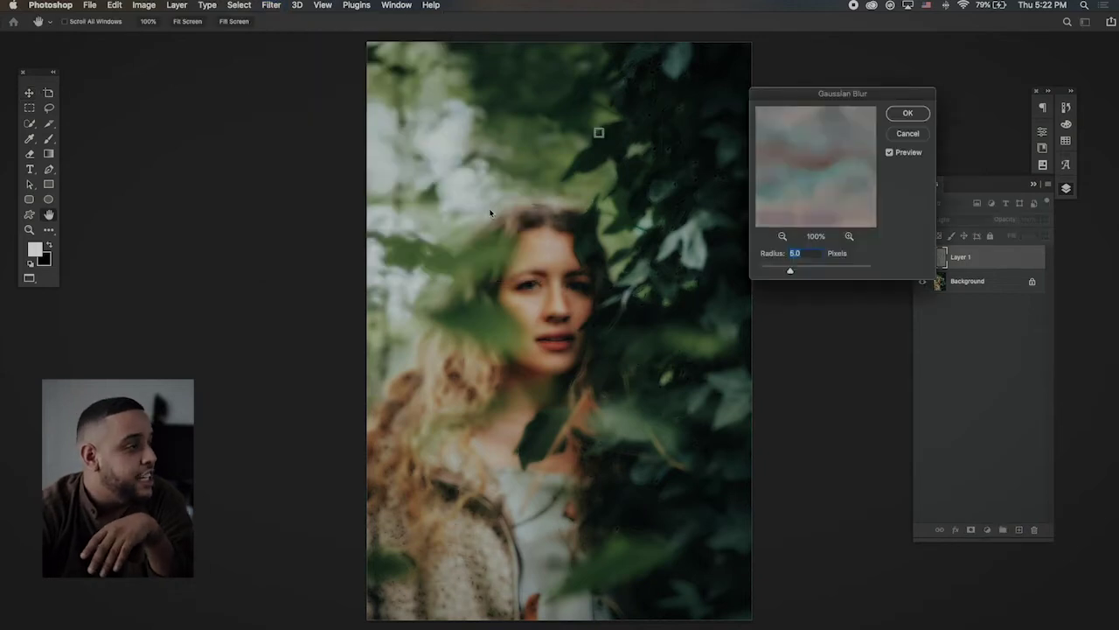
pyautogui.moveTo(848, 94); pyautogui.dragTo(878, 99)
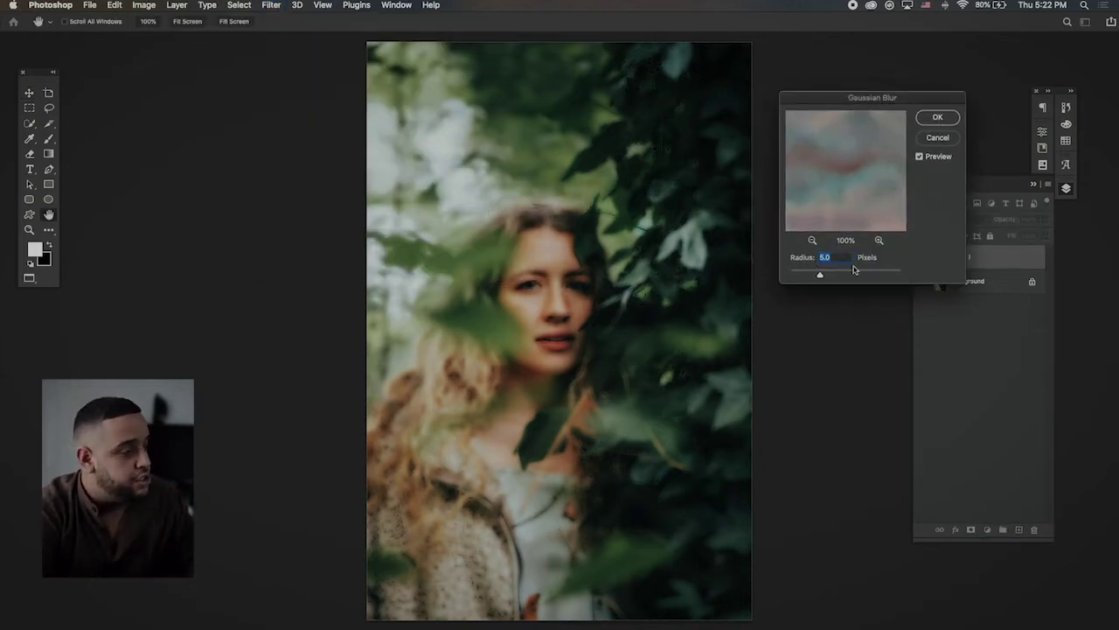
pyautogui.write('3')
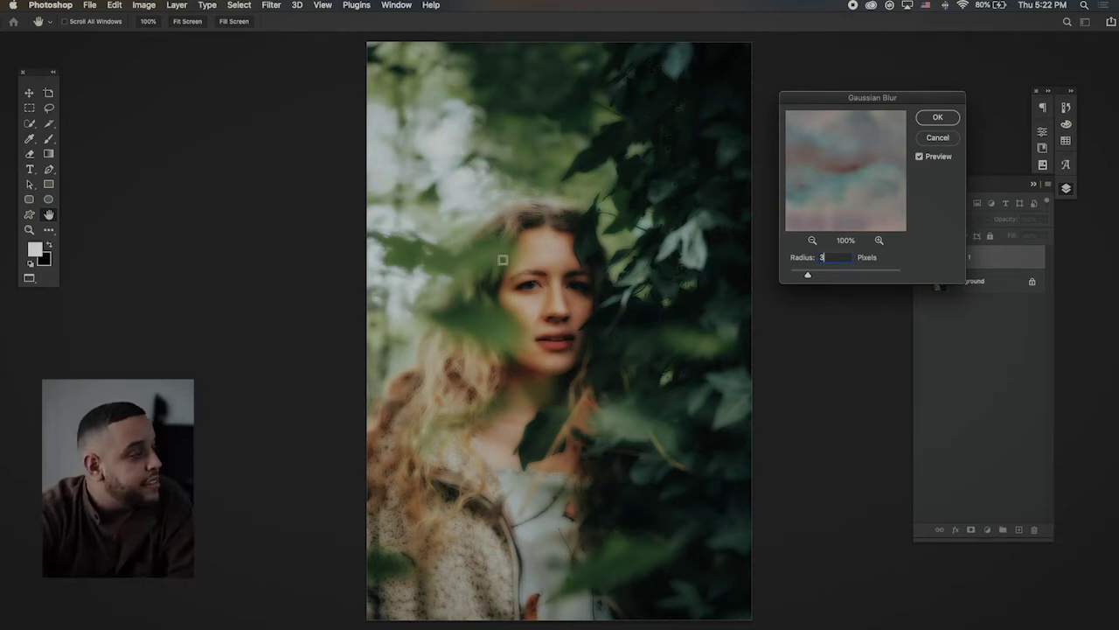
pyautogui.click(938, 118)
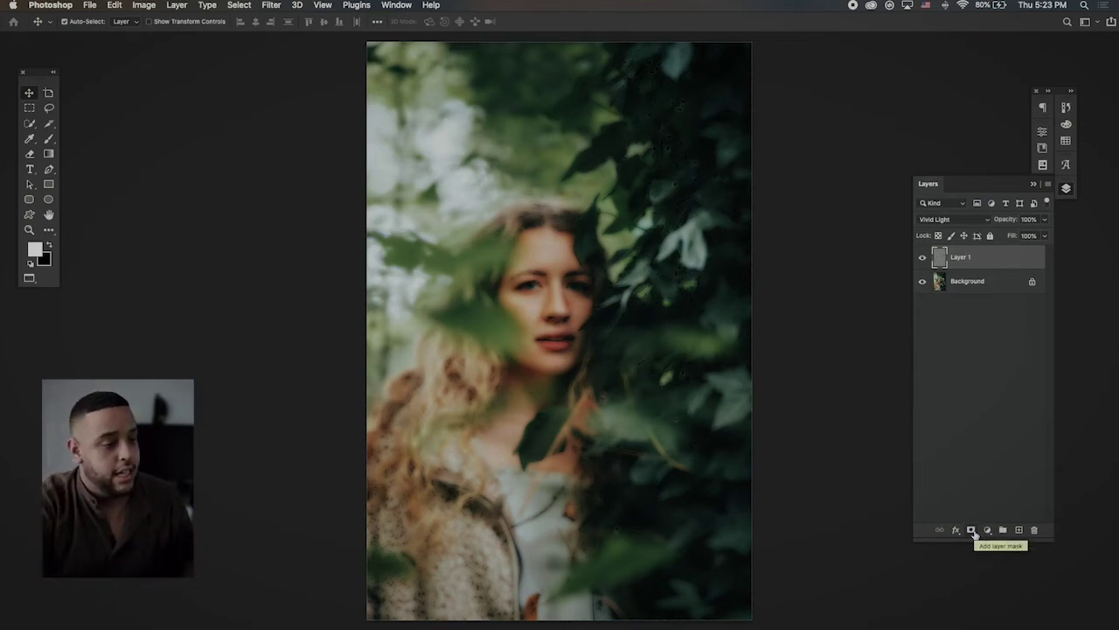
# Step: Add a hide-all black layer mask to Layer 1 with Option-click on Add Layer Mask
pyautogui.keyDown('alt'); pyautogui.click(971, 530); pyautogui.keyUp('alt')
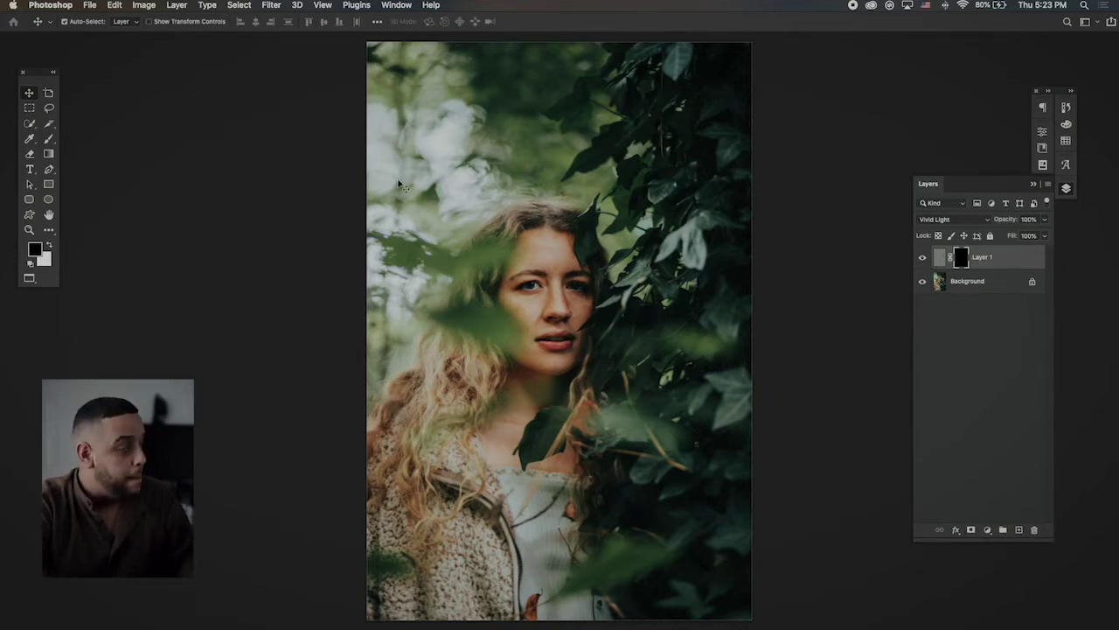
# Step: Pick the Brush tool, zoom in on the face, and make white the foreground colour
pyautogui.press('b')
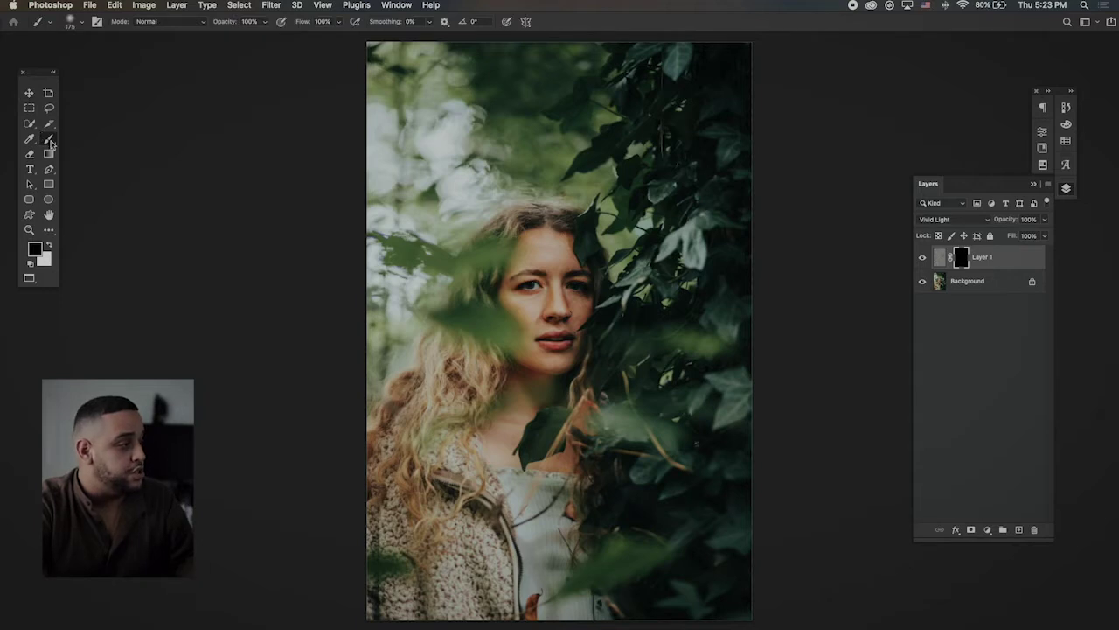
pyautogui.press('super+equal')
pyautogui.scroll(2, 456, 275)
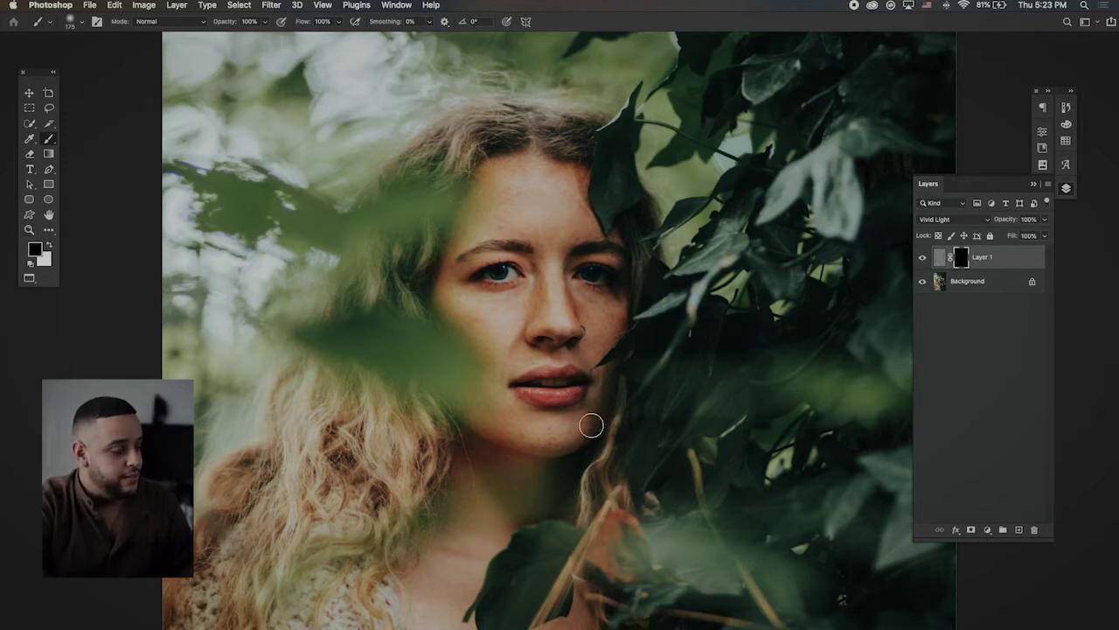
pyautogui.scroll(4, 599, 230)
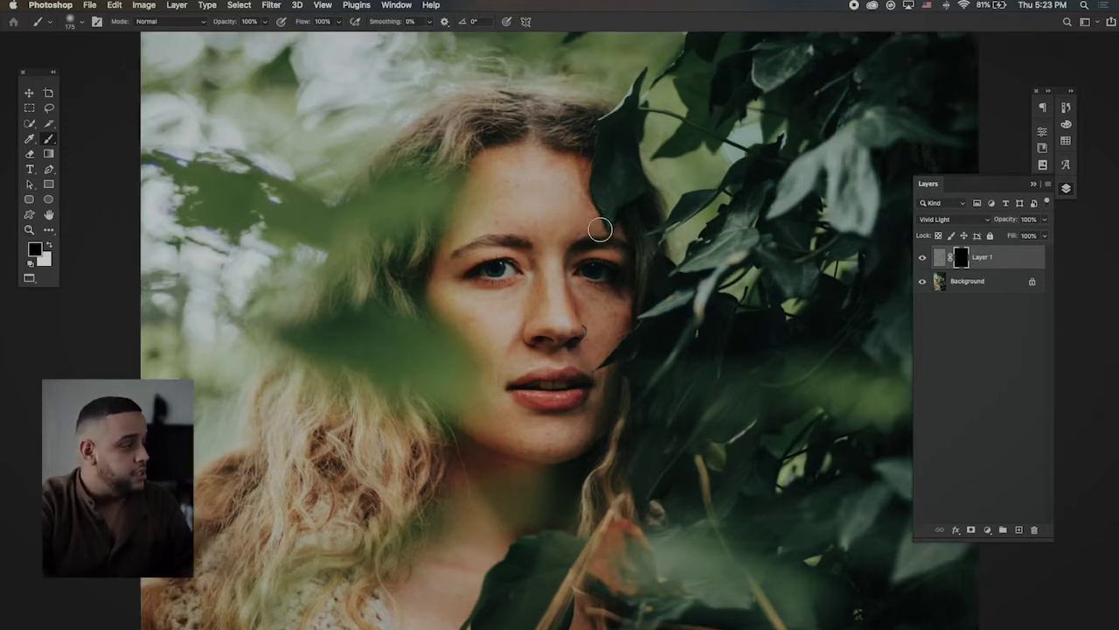
pyautogui.press('x')
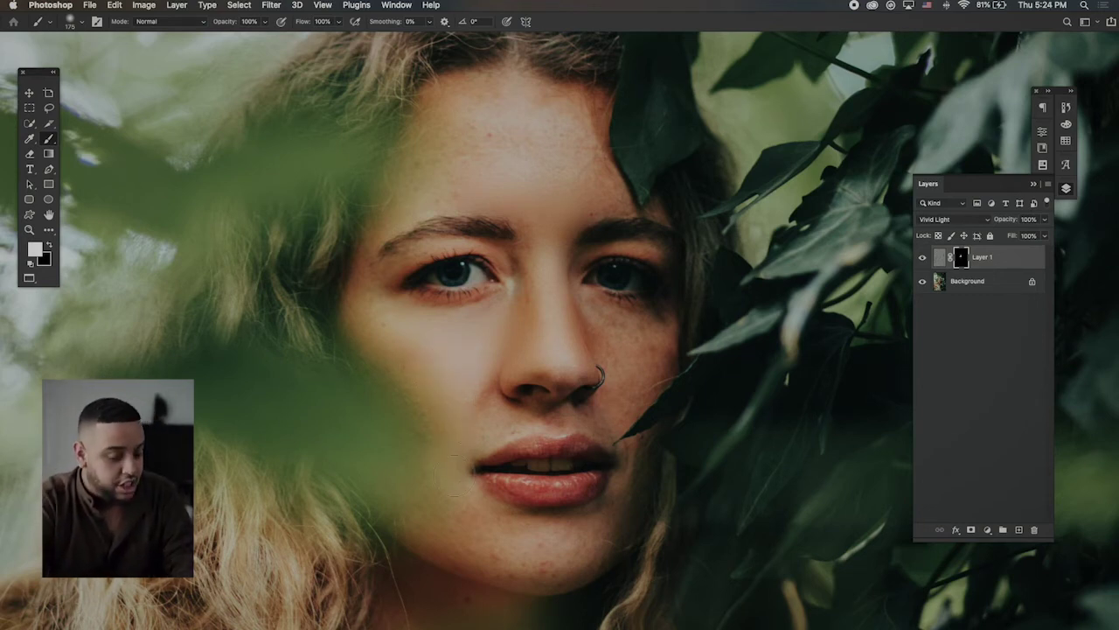
# Step: Check the red mask overlay and refine the smoothing around nose and mouth, painting black for corrections
pyautogui.press('\\')
pyautogui.press('\\')
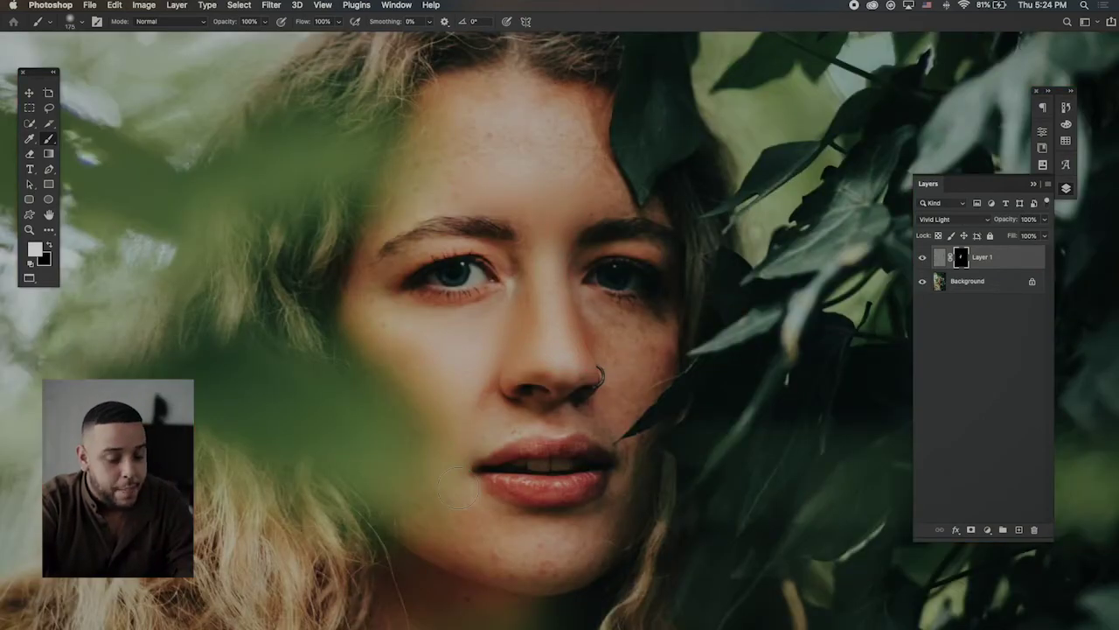
pyautogui.press('\\')
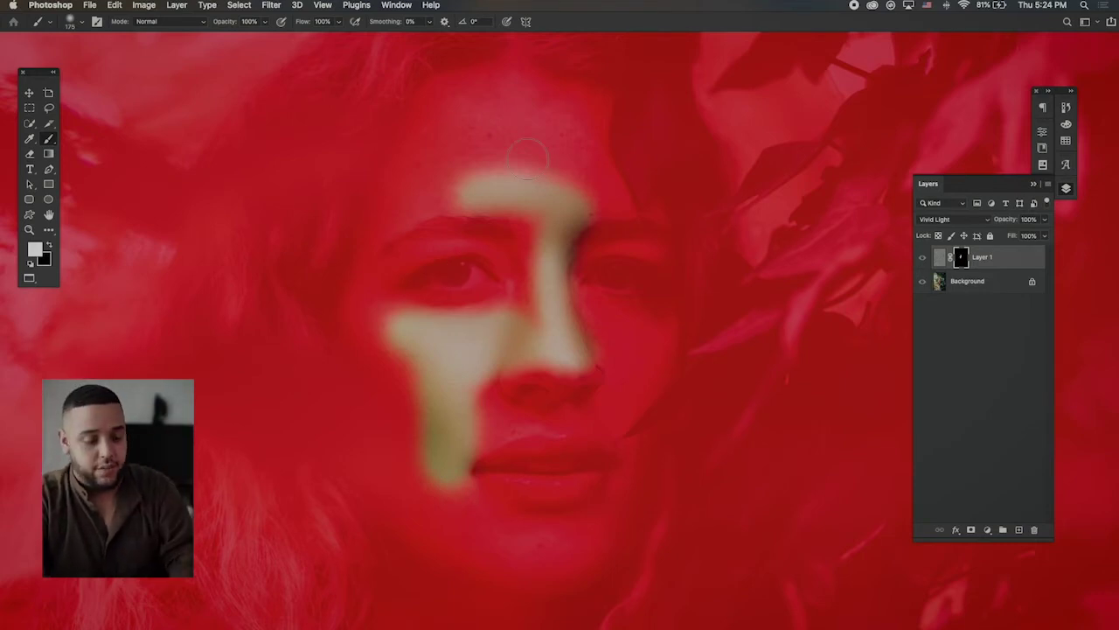
pyautogui.press('\\')
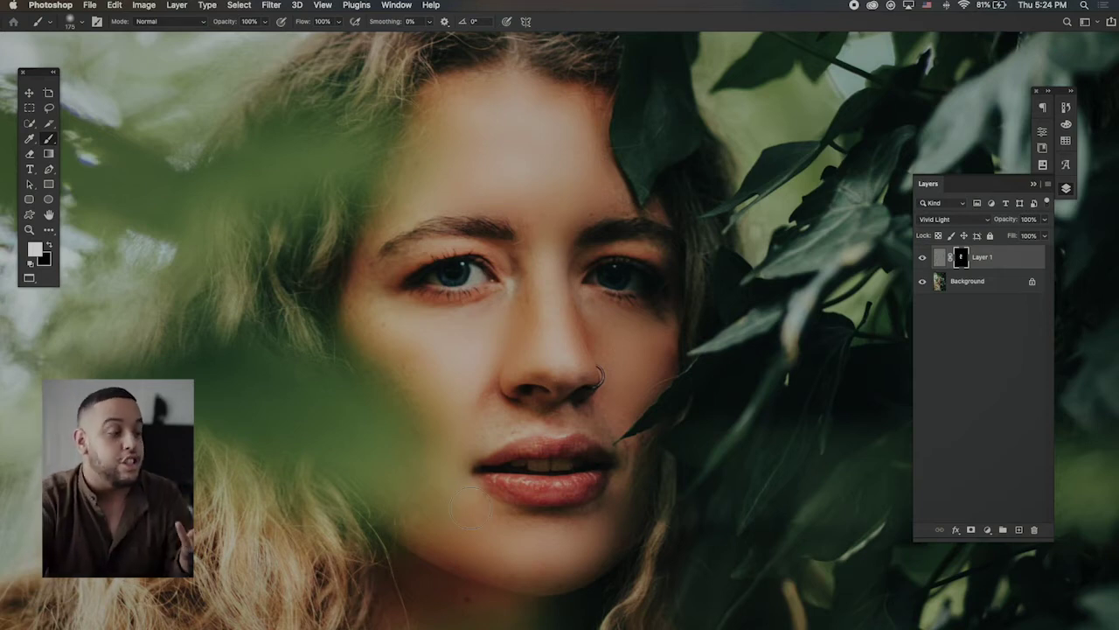
pyautogui.scroll(2, 593, 427)
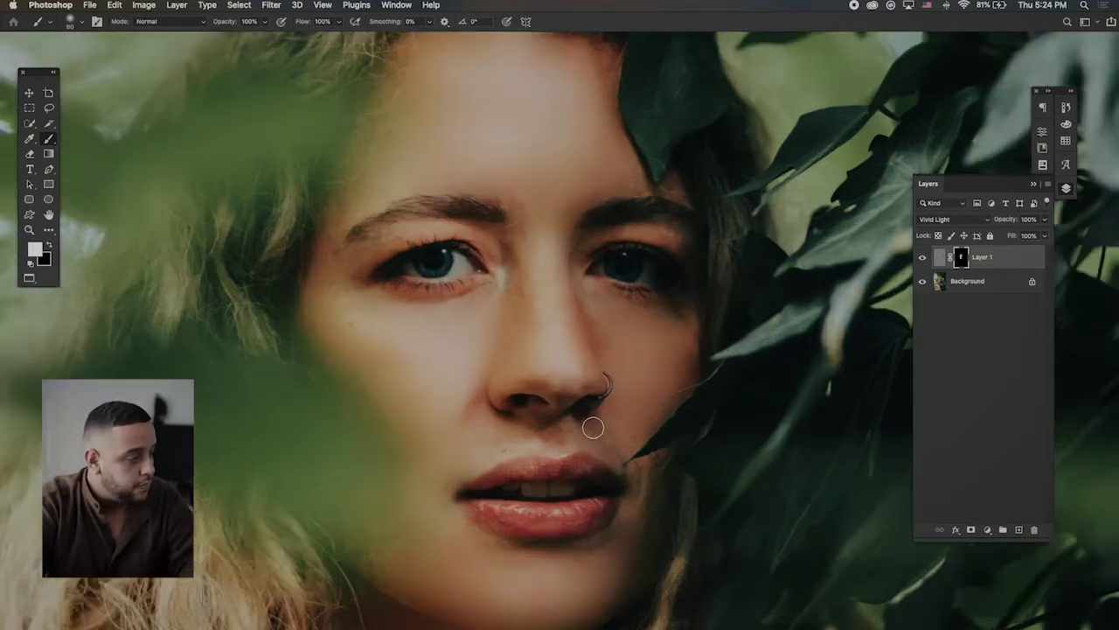
pyautogui.scroll(3, 593, 428)
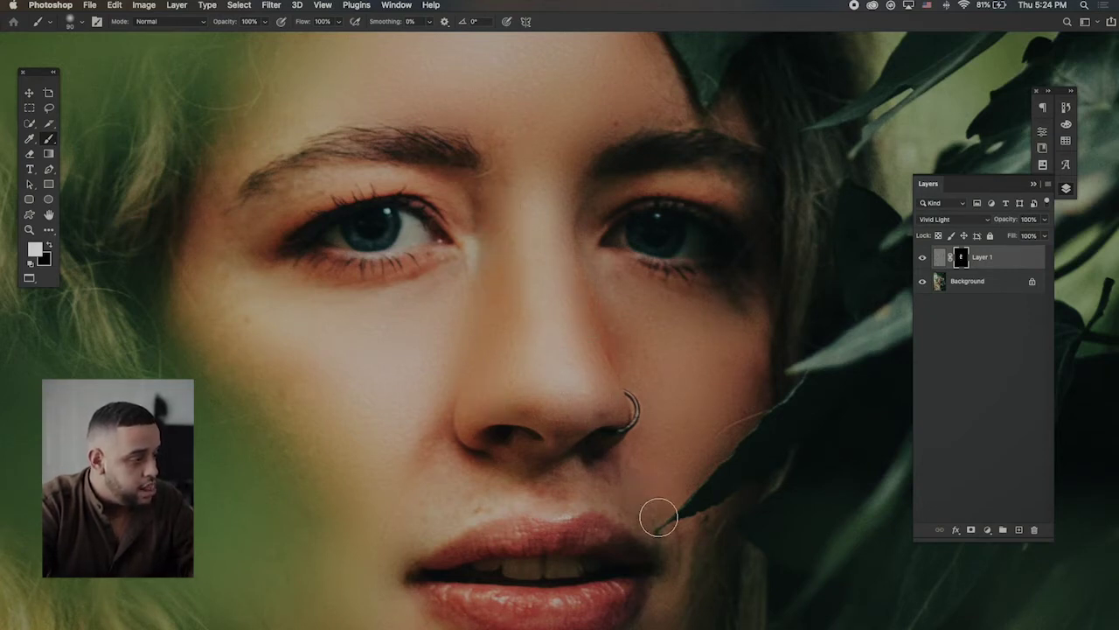
pyautogui.press('x')
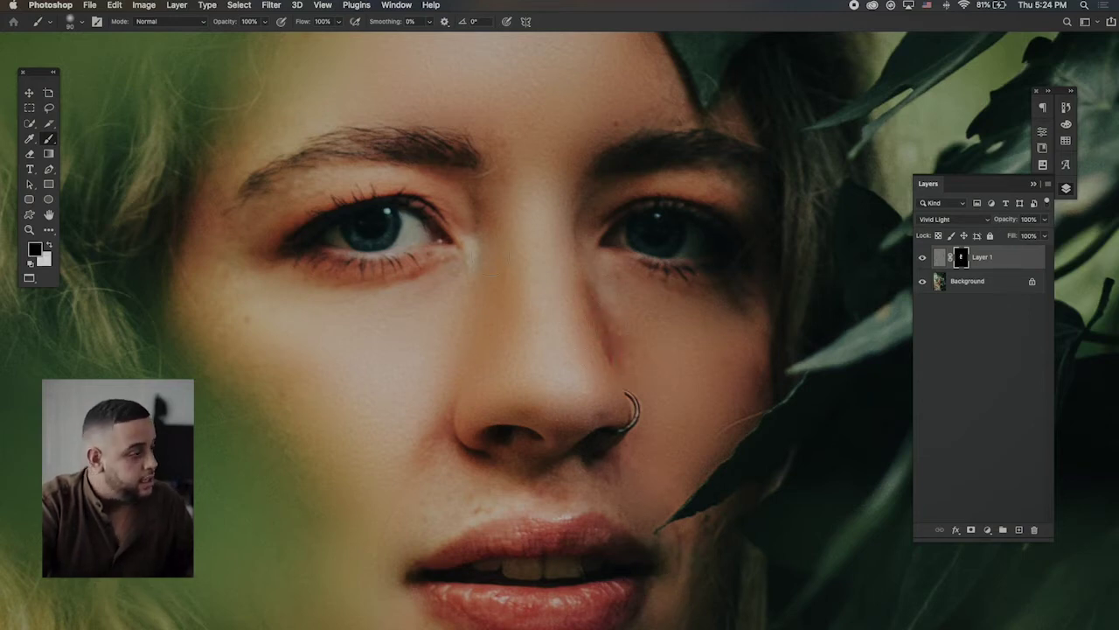
pyautogui.press('x')
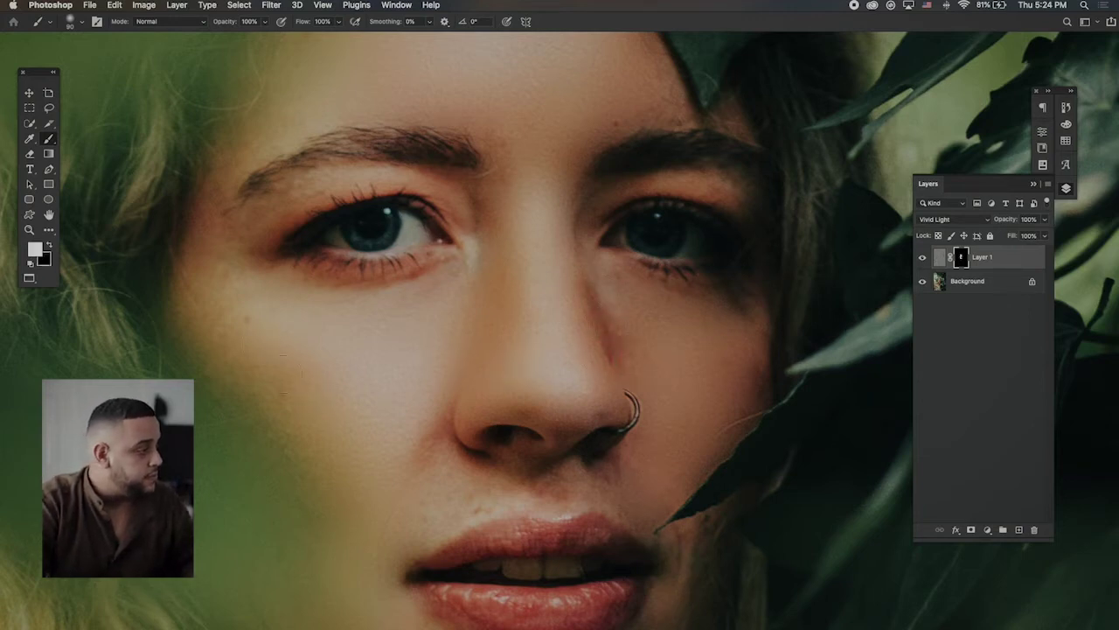
# Step: View the whole portrait, zoom back in on the face, and recheck the mask overlay
pyautogui.scroll(-5, 503, 512)
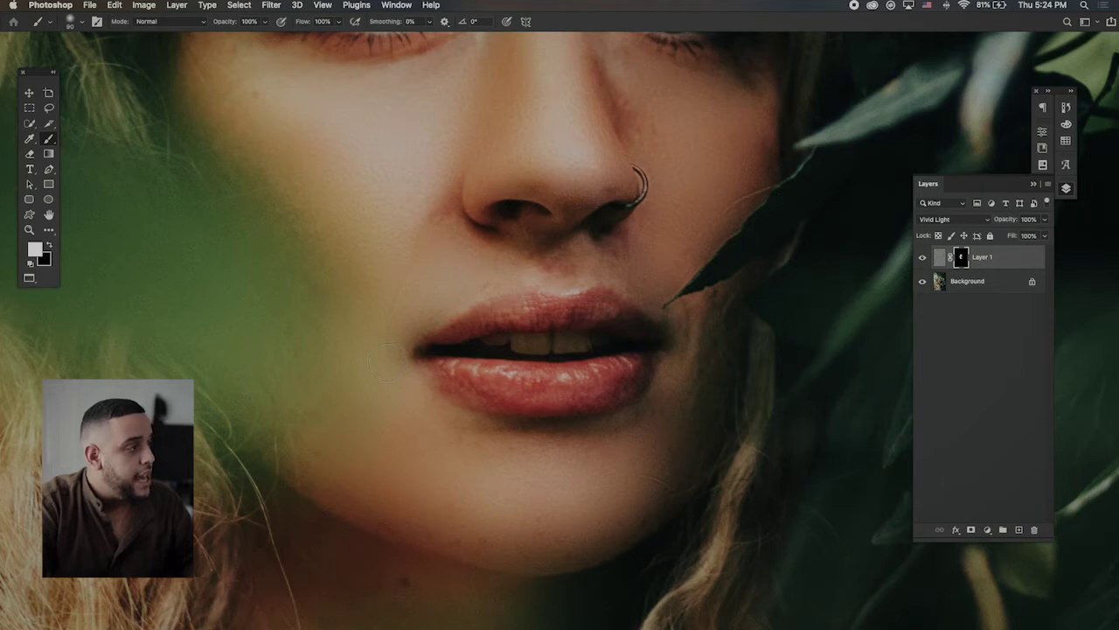
pyautogui.press('super+0')
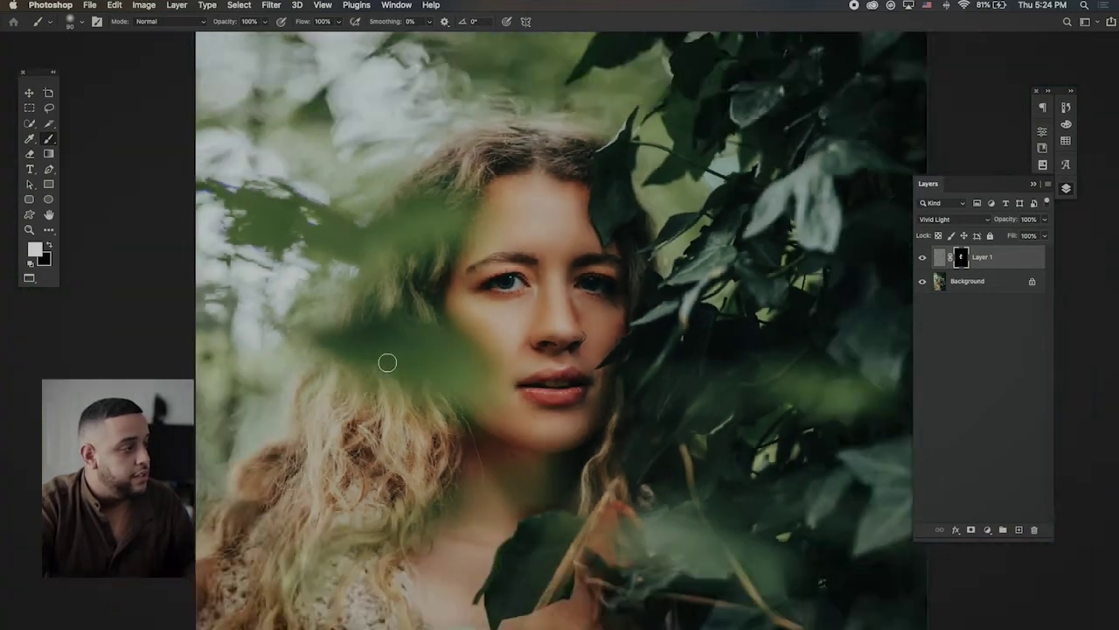
pyautogui.press('super+0')
pyautogui.scroll(4, 551, 310)
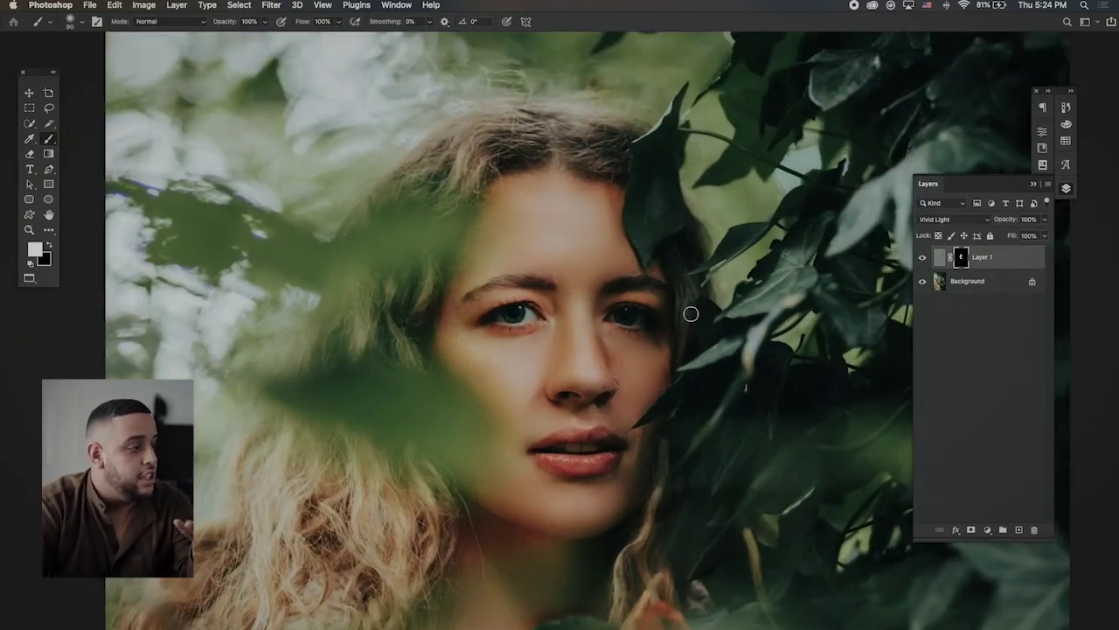
pyautogui.press('super+equal')
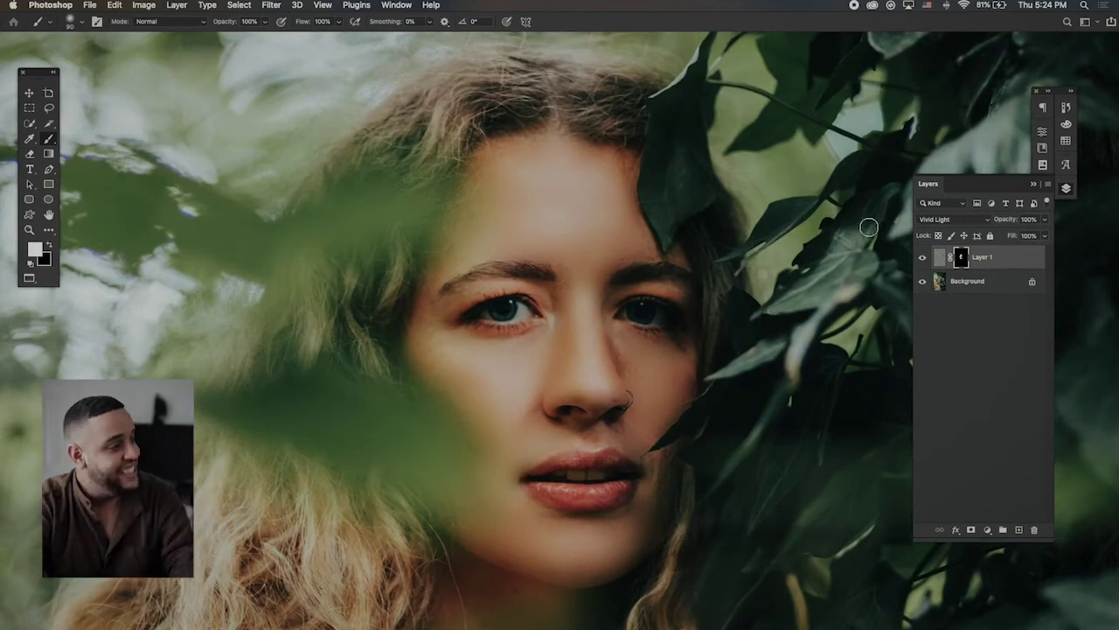
pyautogui.press('\\')
pyautogui.press('\\')
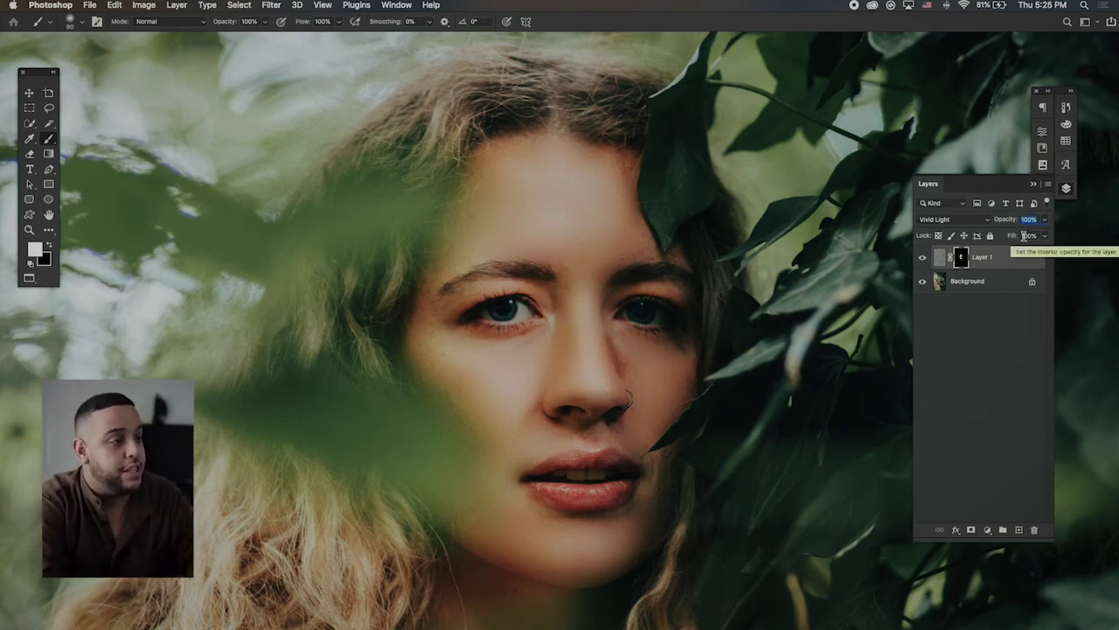
# Step: Set Layer 1's opacity to 50% and toggle its visibility to compare the smoothing
pyautogui.write('50')
pyautogui.press('Return')
pyautogui.click(923, 258)
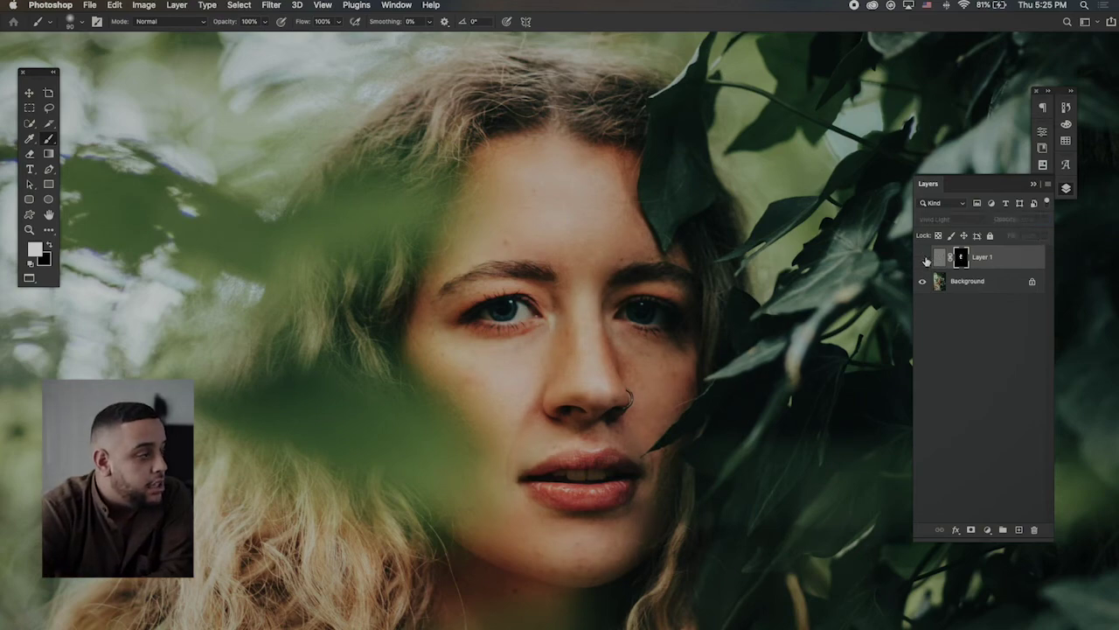
pyautogui.click(923, 258)
pyautogui.scroll(3, 695, 210)
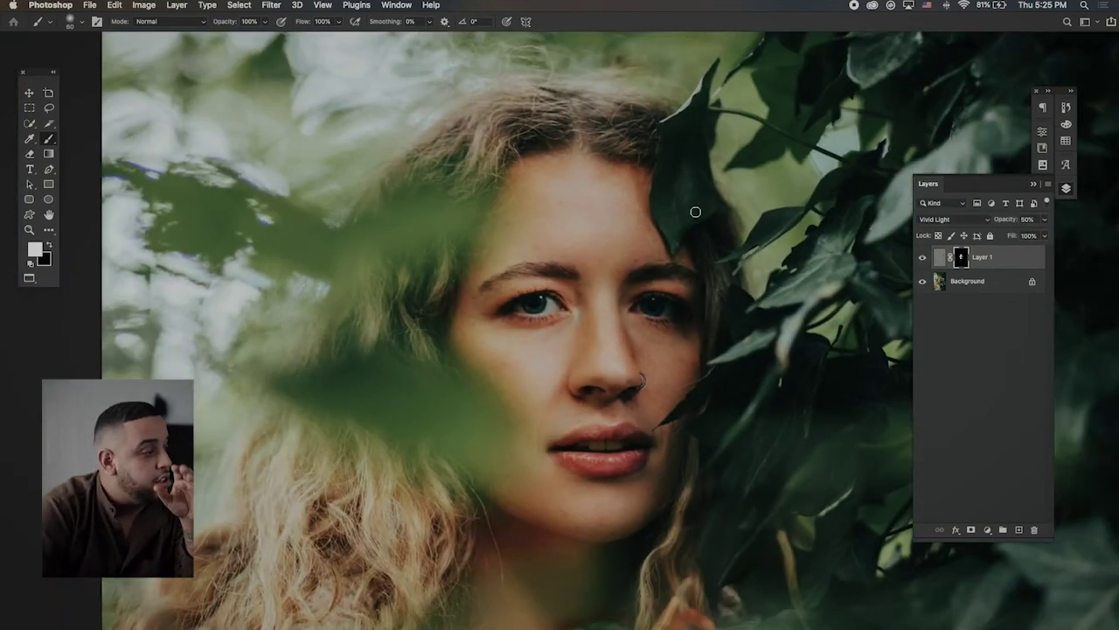
pyautogui.scroll(-1, 663, 326)
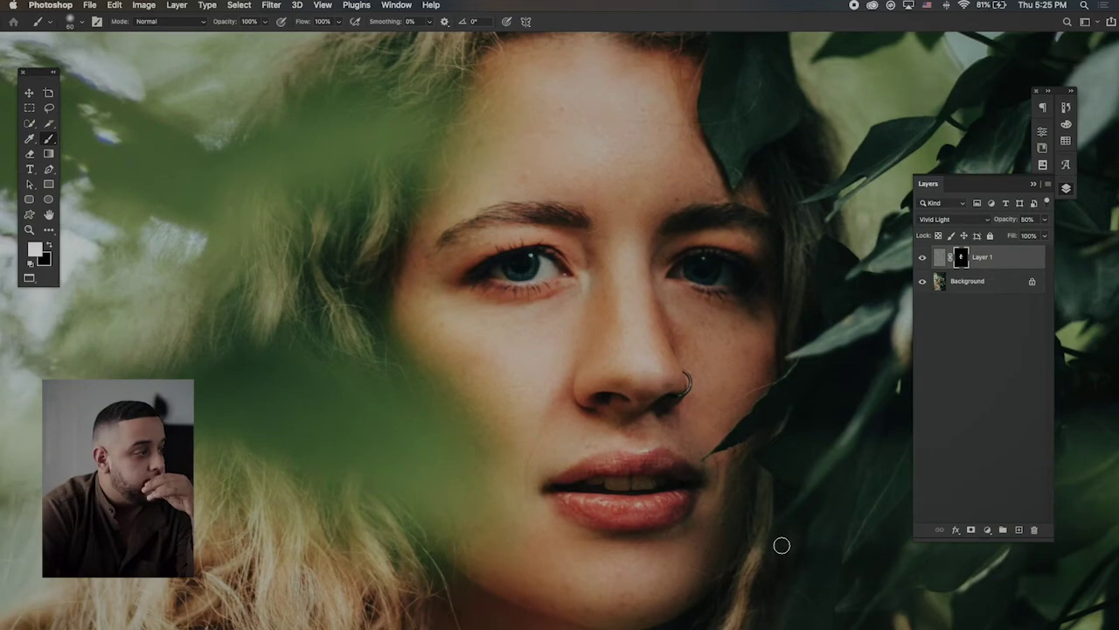
pyautogui.scroll(-1, 781, 544)
pyautogui.click(923, 259)
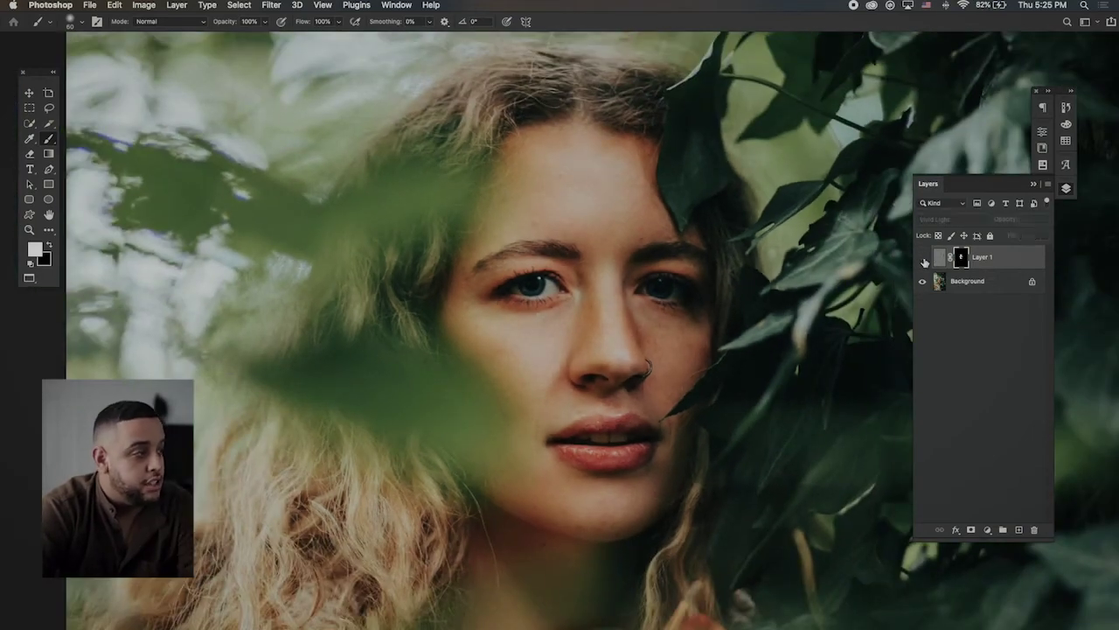
pyautogui.click(923, 259)
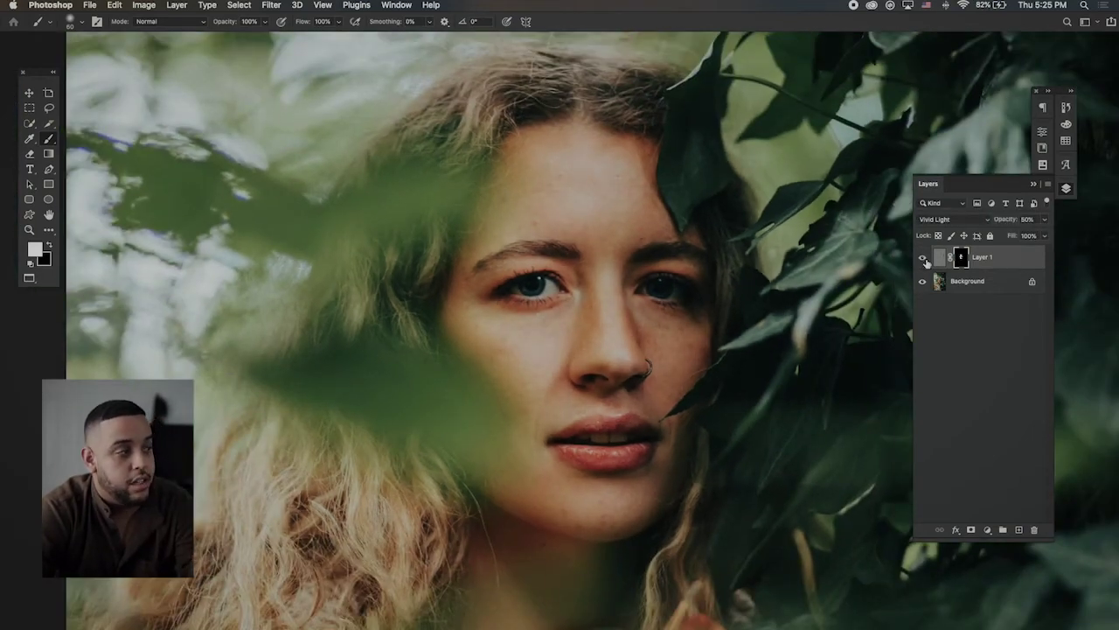
pyautogui.scroll(2, 716, 296)
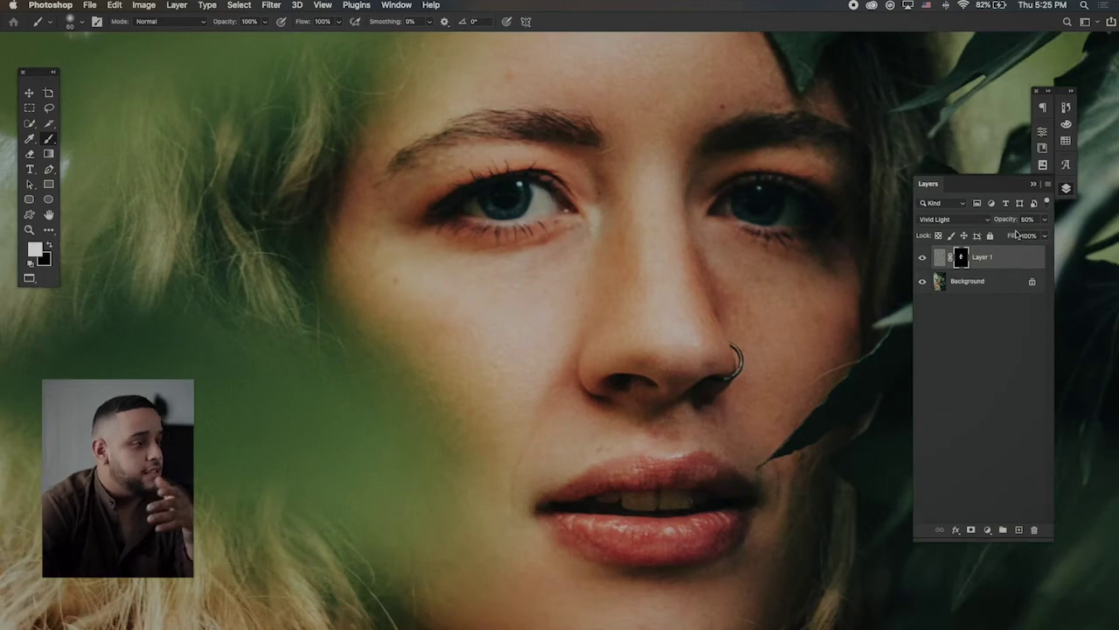
# Step: Change Layer 1's opacity to 75% and confirm the red mask overlay covers only the face
pyautogui.click(1027, 220)
pyautogui.write('75')
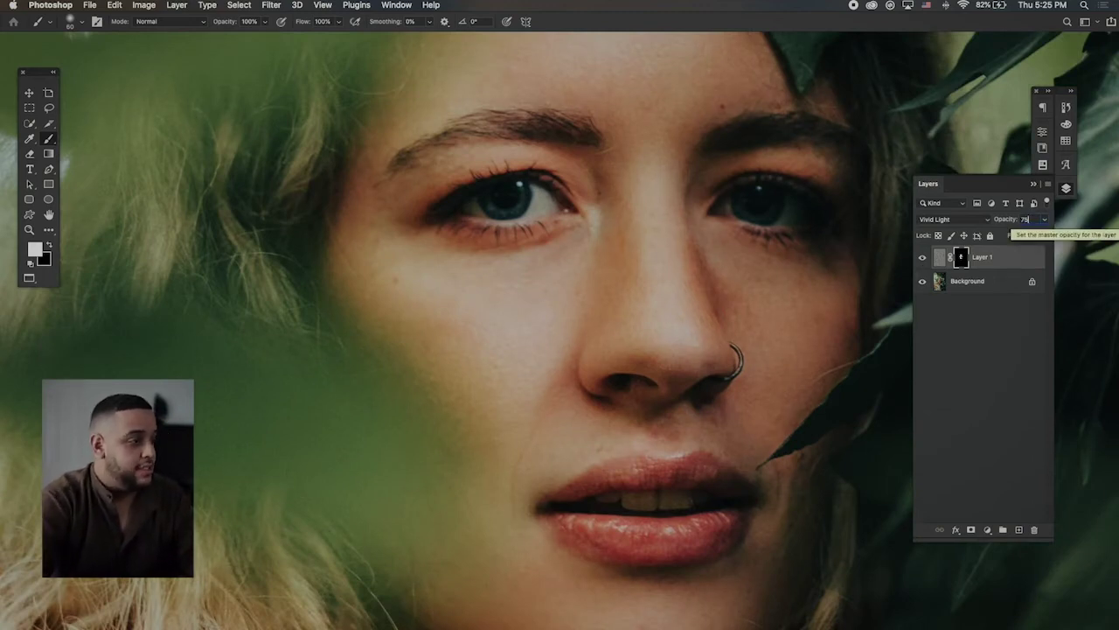
pyautogui.scroll(-3, 719, 381)
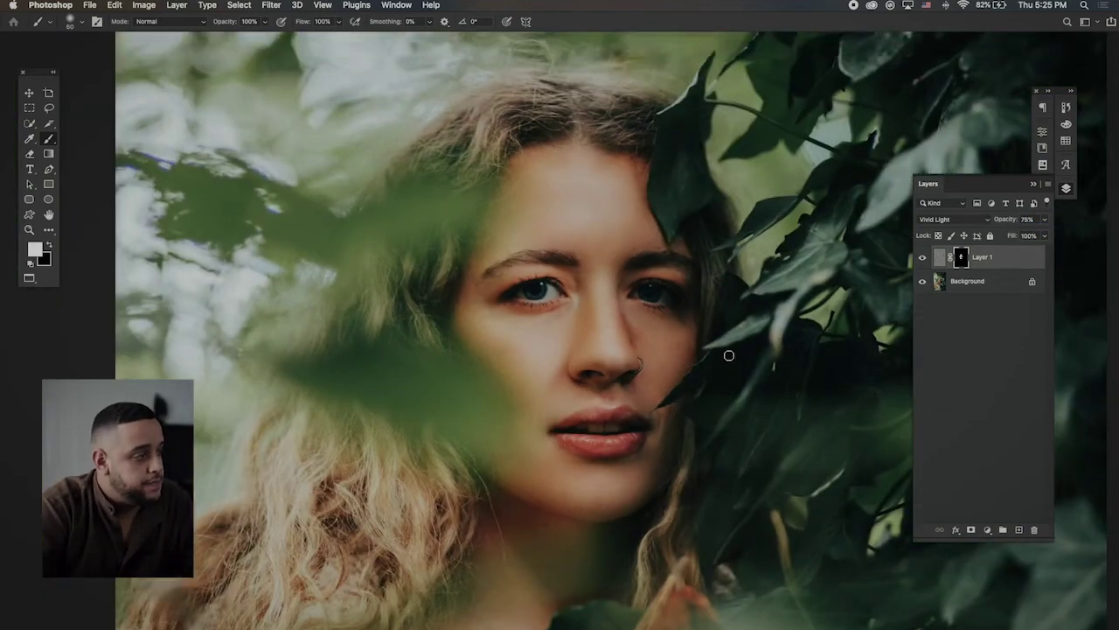
pyautogui.scroll(2, 728, 356)
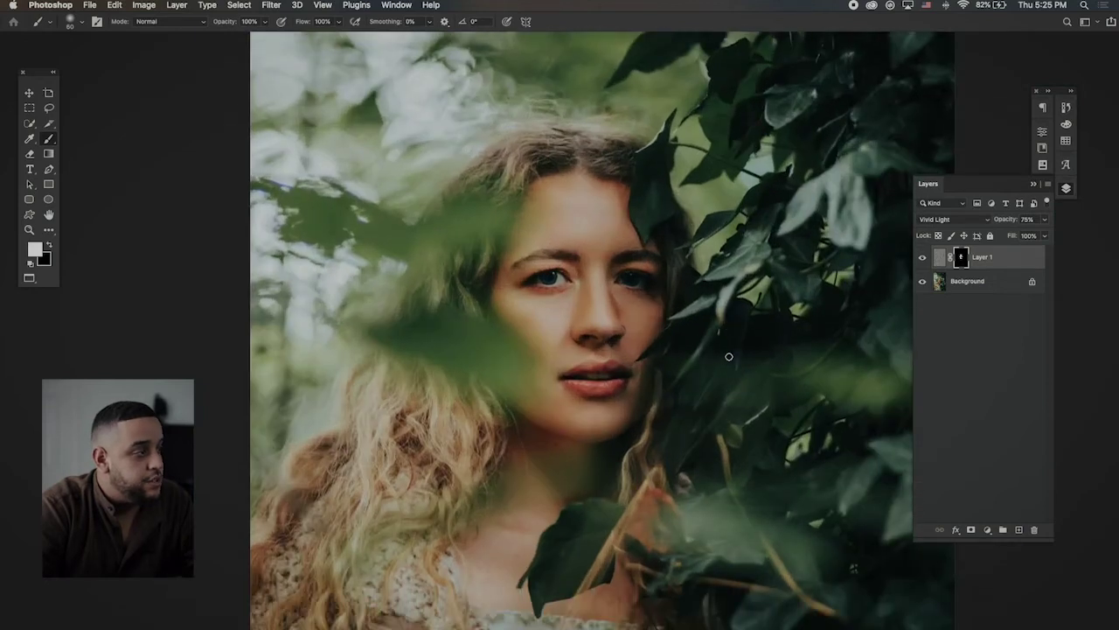
pyautogui.scroll(1, 670, 245)
pyautogui.press('\\')
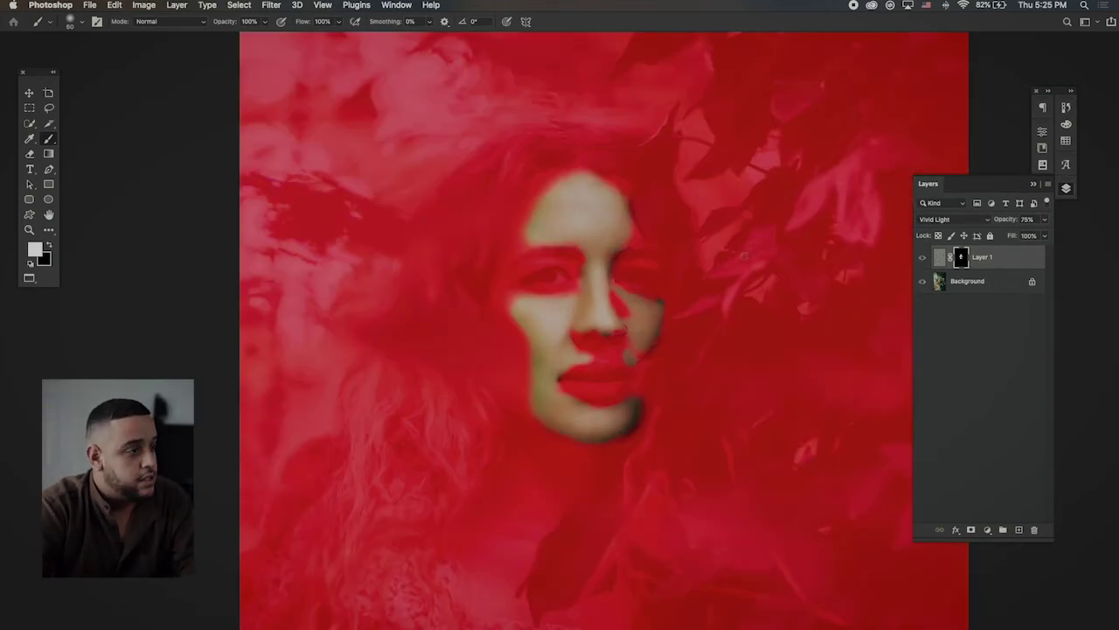
pyautogui.press('\\')
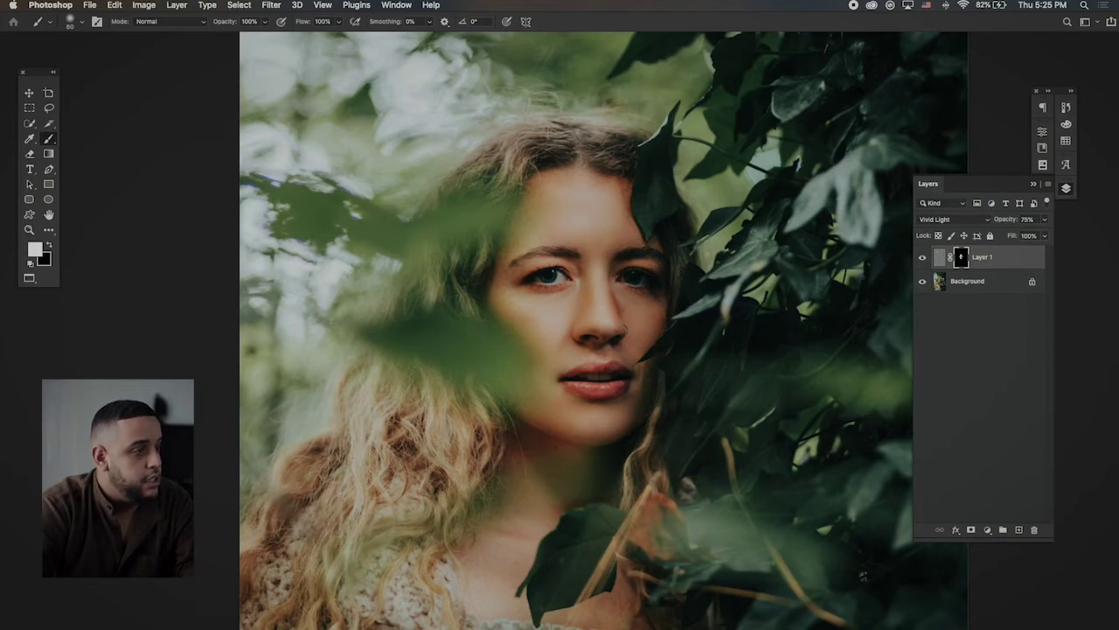
pyautogui.scroll(-10, 1031, 220)
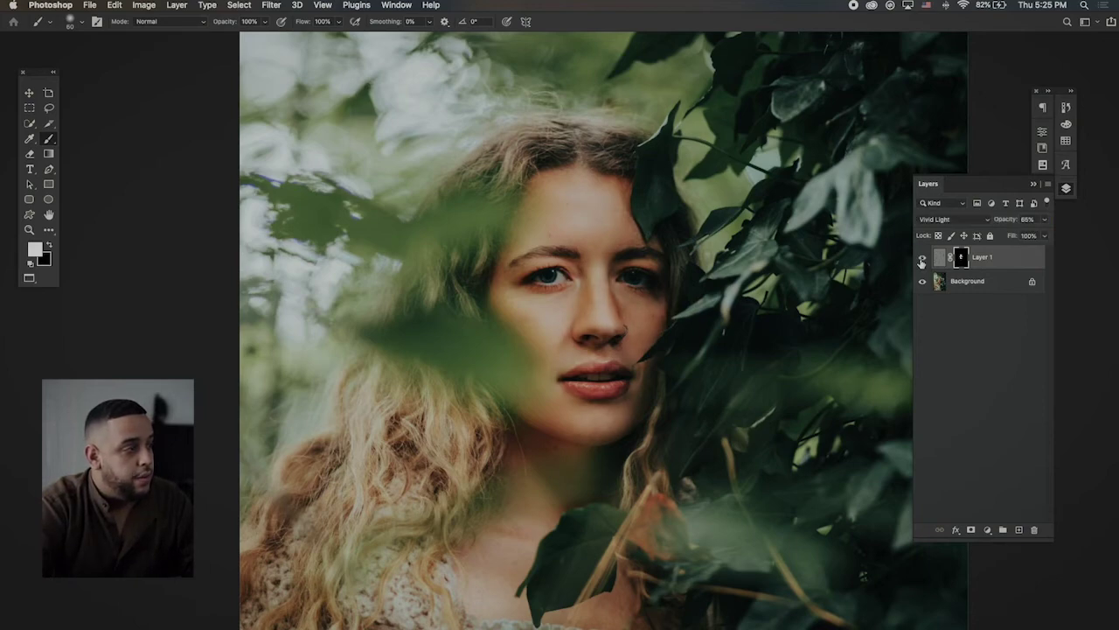
pyautogui.press('super+equal')
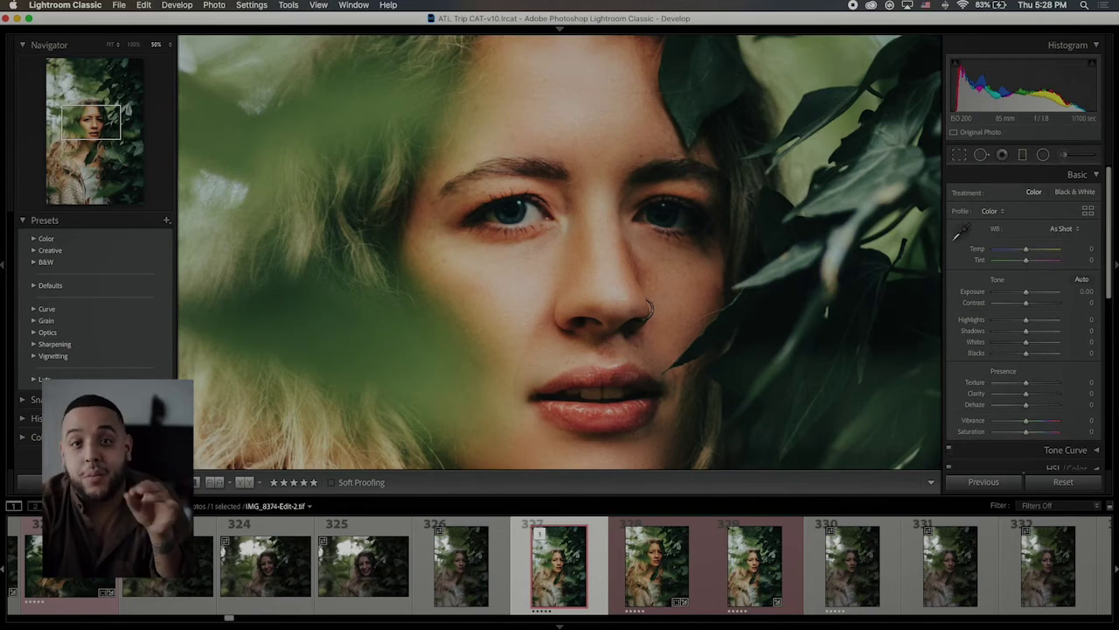
# Step: Heal the chin and lip blemishes with Spot Removal, resampling cleaner skin for the chin
pyautogui.moveTo(1088, 45)
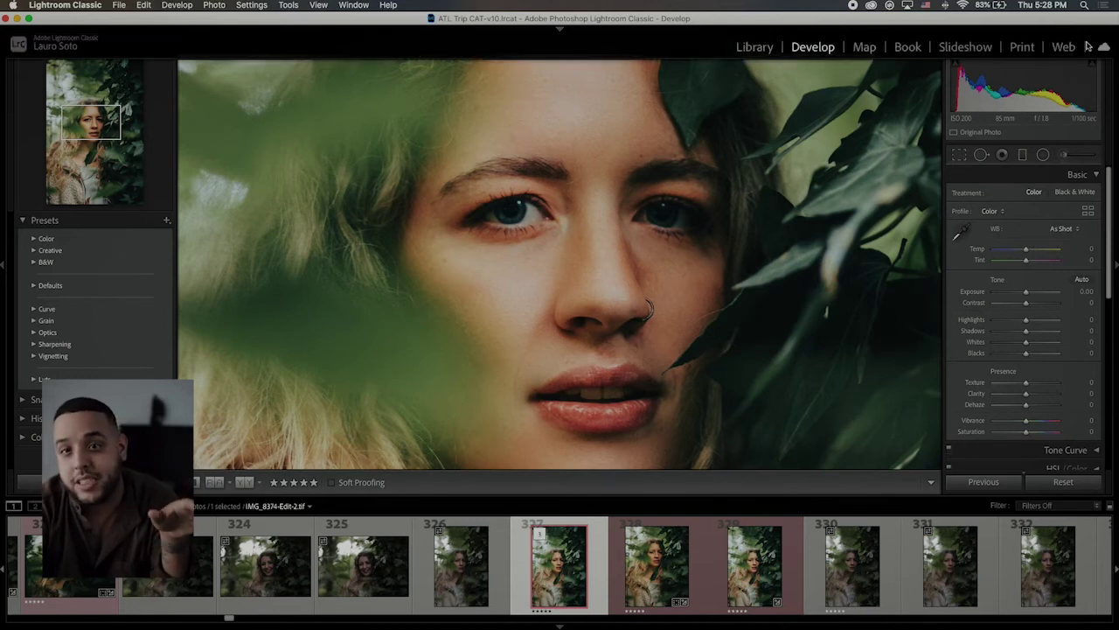
pyautogui.press('q')
pyautogui.press('z')
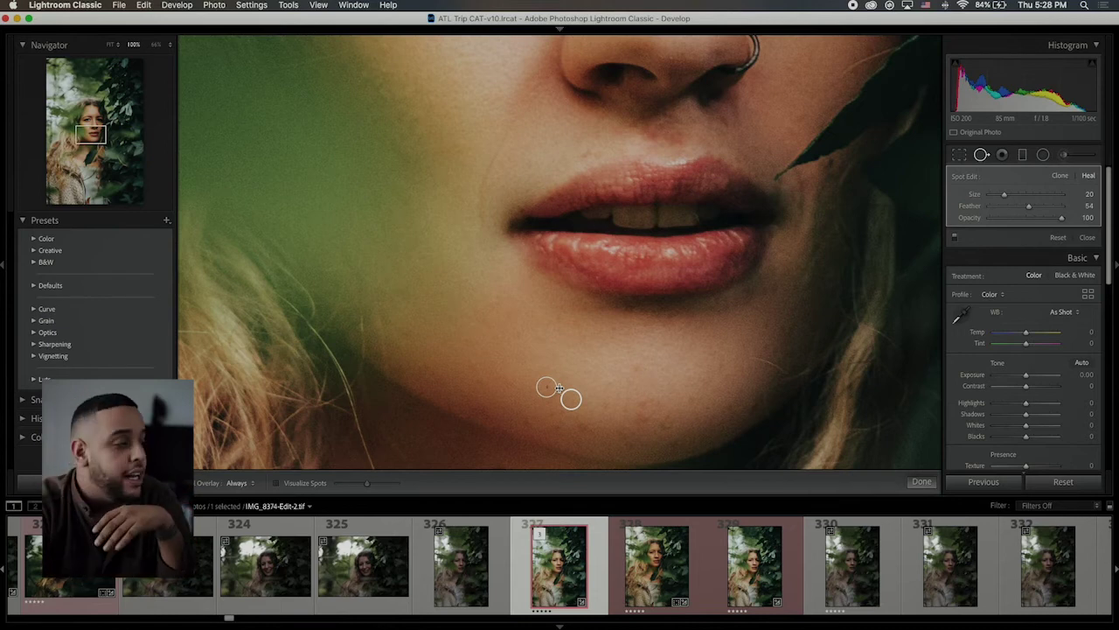
pyautogui.click(647, 400)
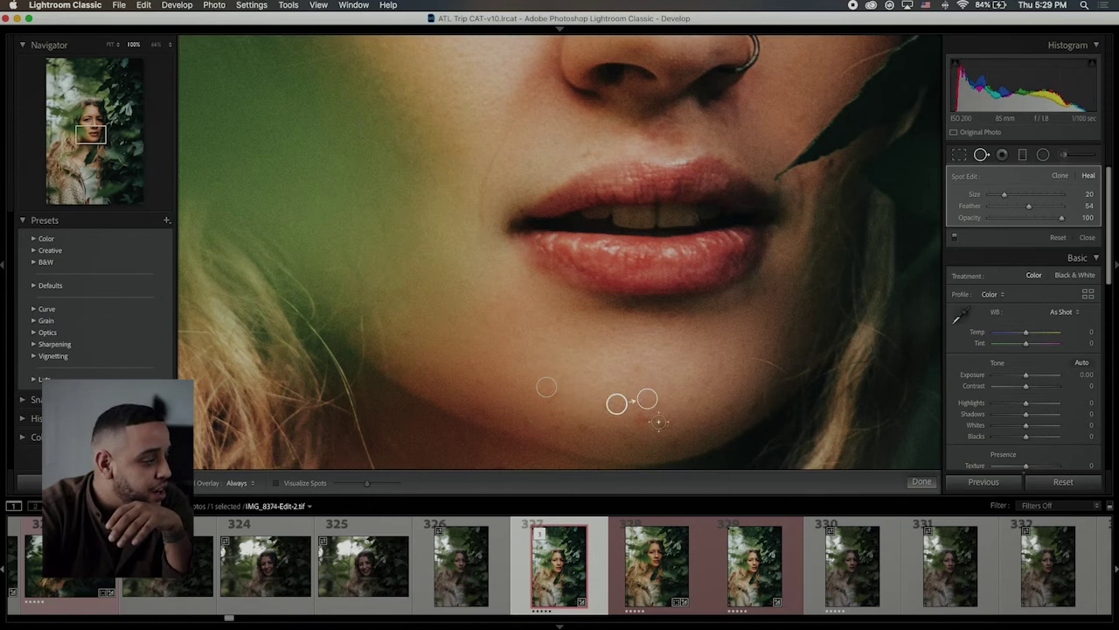
pyautogui.click(646, 424)
pyautogui.moveTo(584, 426); pyautogui.dragTo(583, 426)
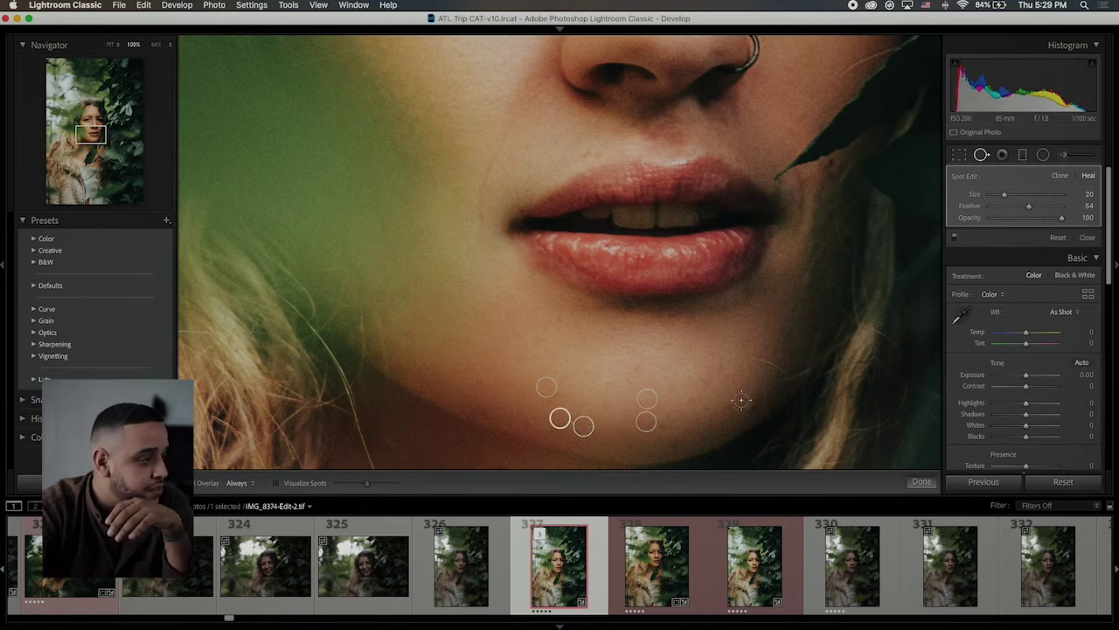
pyautogui.click(773, 289)
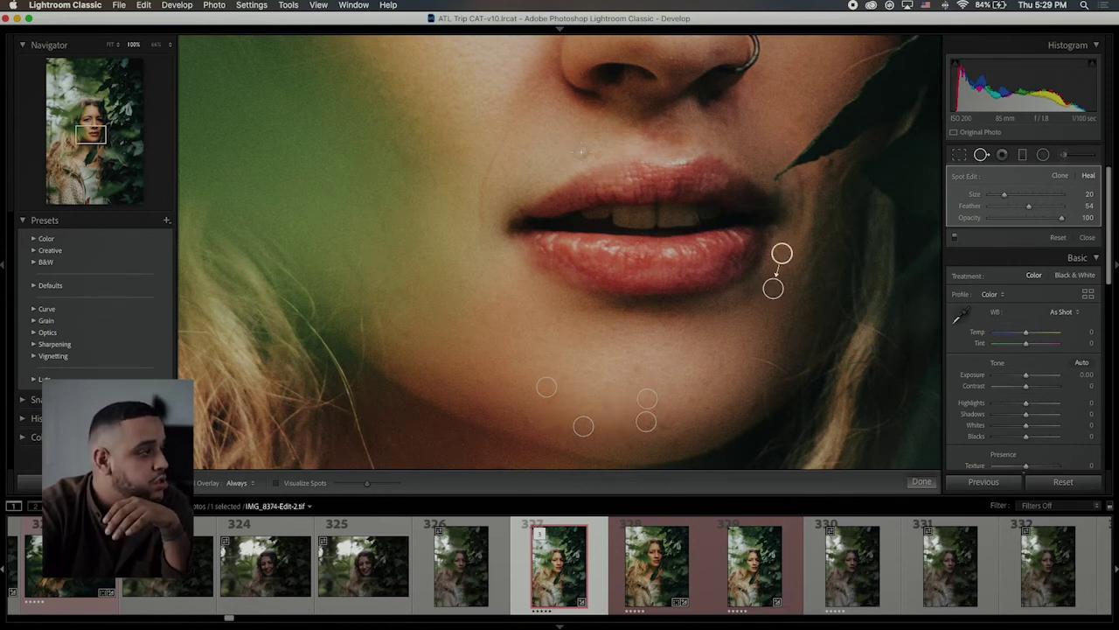
pyautogui.click(583, 153)
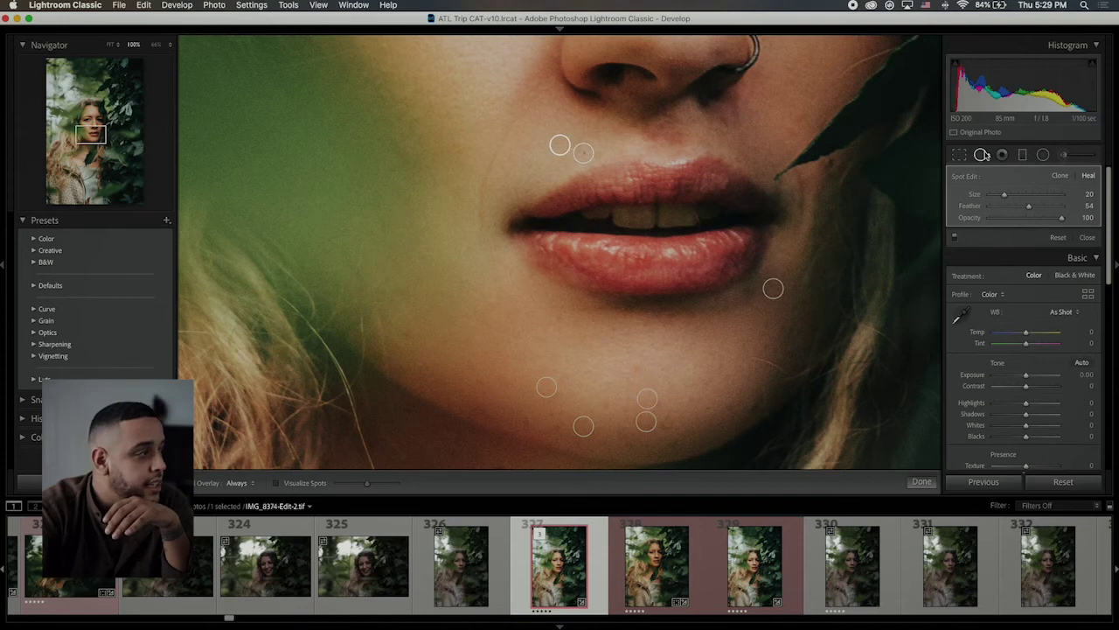
# Step: Close the healing tool, zoom out, and compare the face before and after healing
pyautogui.click(979, 154)
pyautogui.press('super+minus')
pyautogui.press('super+minus')
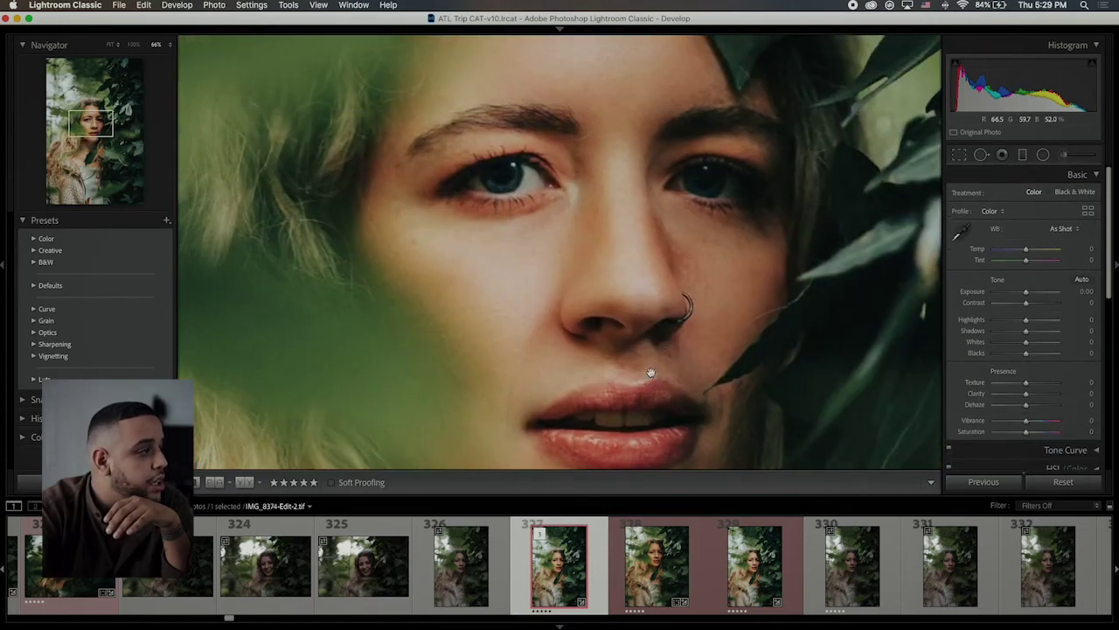
pyautogui.press('super+minus')
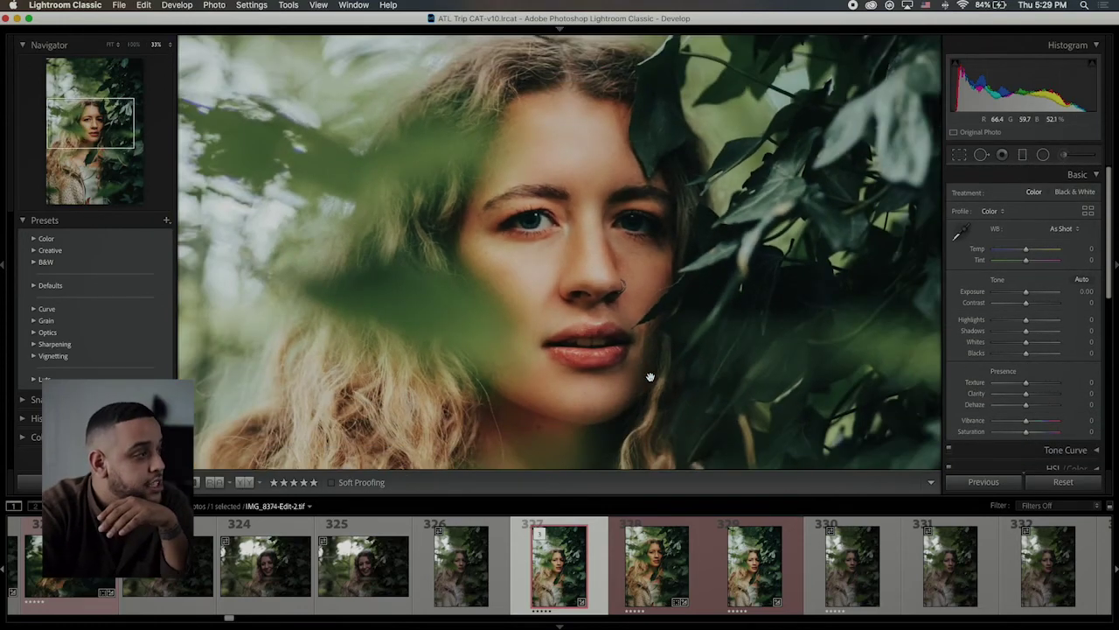
pyautogui.press('\\')
pyautogui.press('\\')
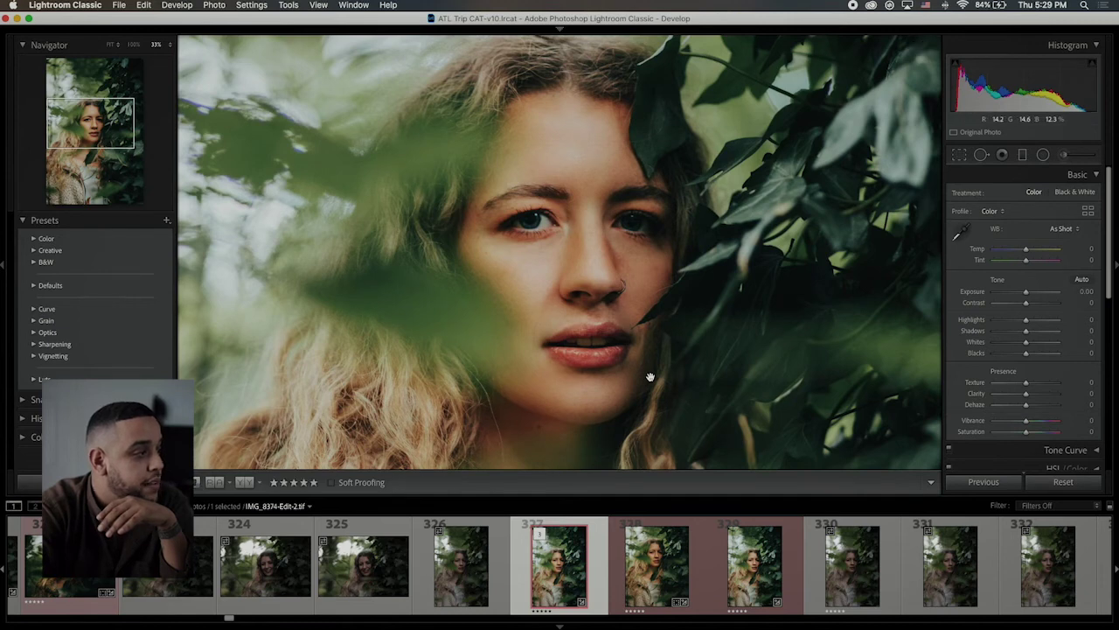
pyautogui.press('\\')
pyautogui.press('\\')
pyautogui.press('\\')
pyautogui.press('\\')
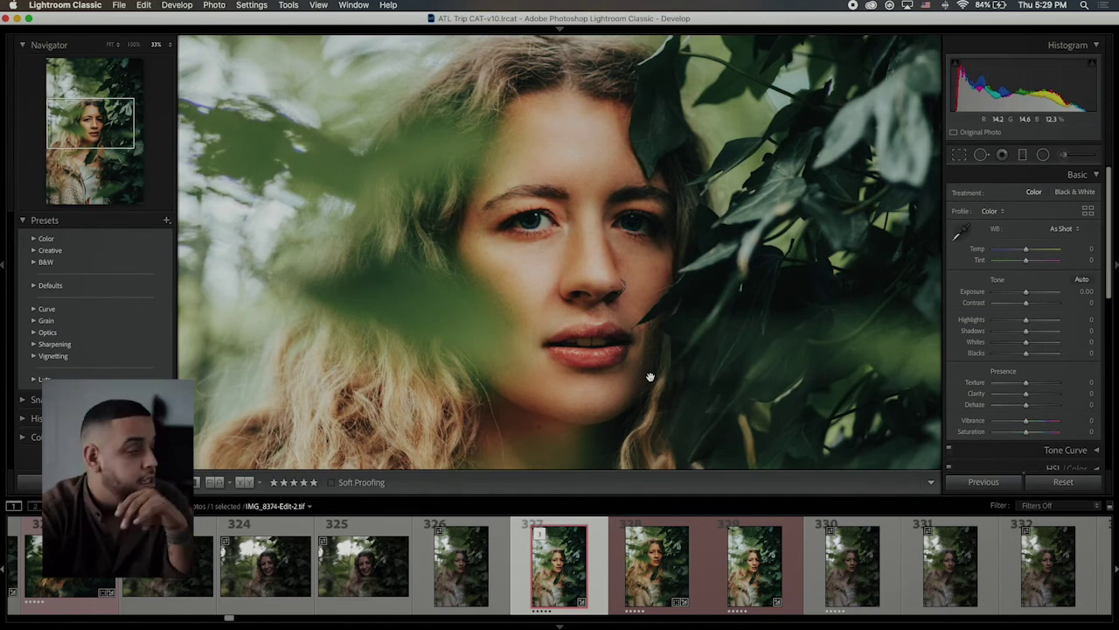
pyautogui.click(605, 262)
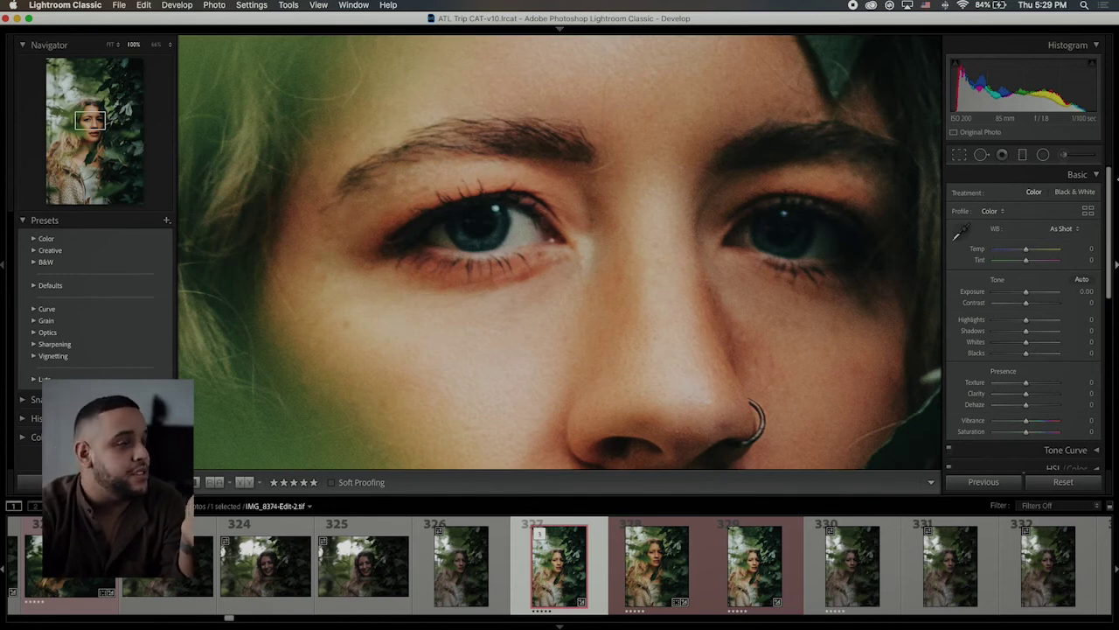
# Step: Paint an Iris Enhance adjustment (Exposure 0.35, Clarity 10, Saturation 40) over both irises, then compare before/after
pyautogui.click(1064, 156)
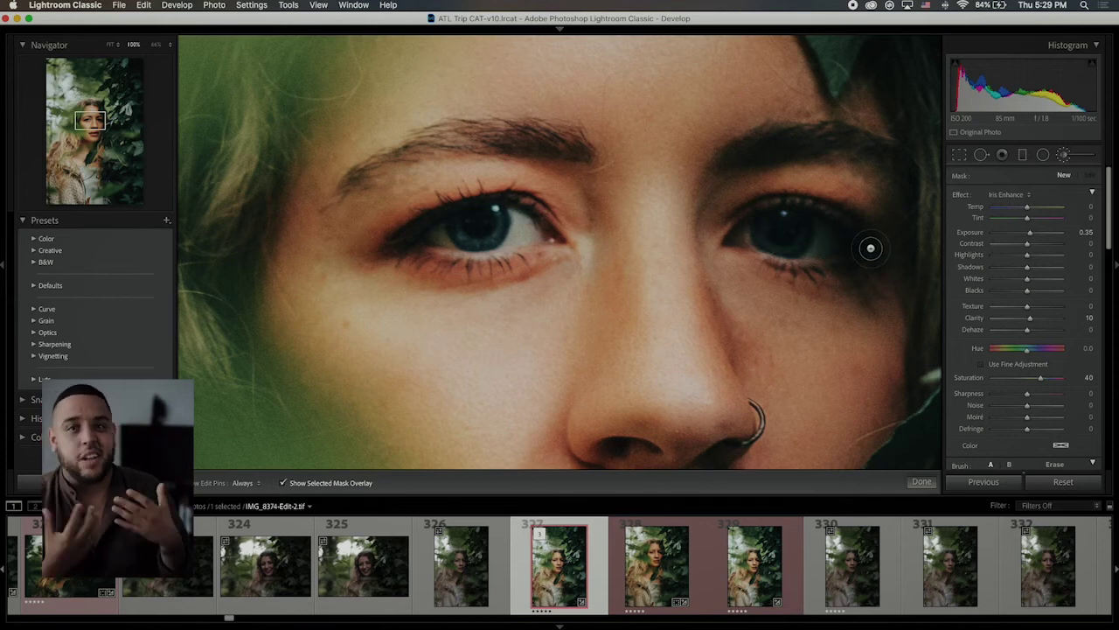
pyautogui.press('h')
pyautogui.moveTo(770, 230); pyautogui.dragTo(796, 237)
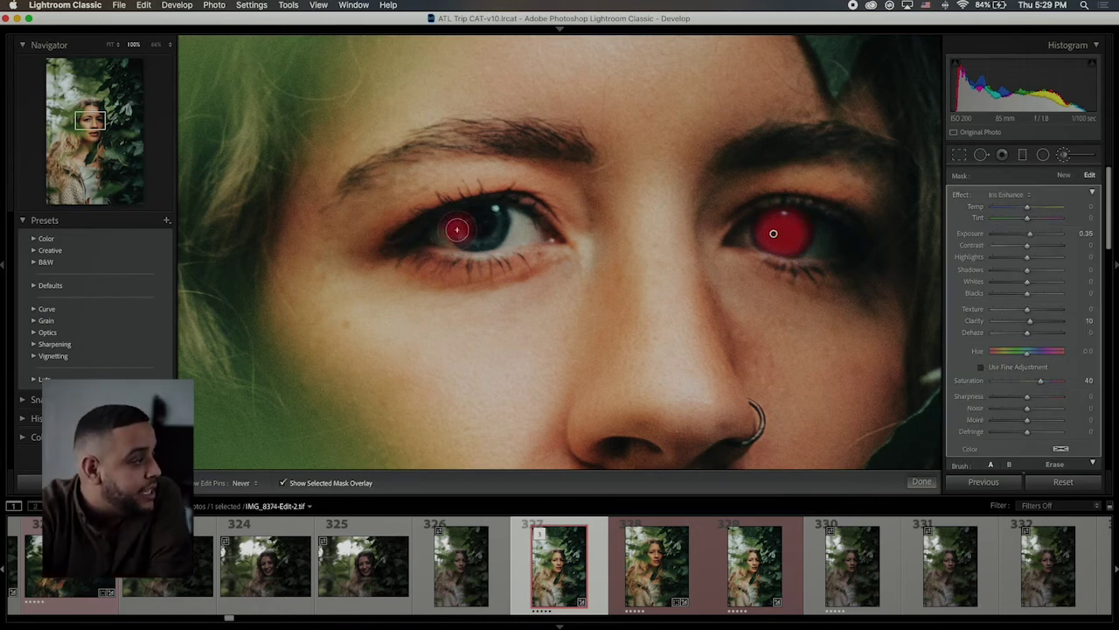
pyautogui.moveTo(456, 230); pyautogui.dragTo(497, 221)
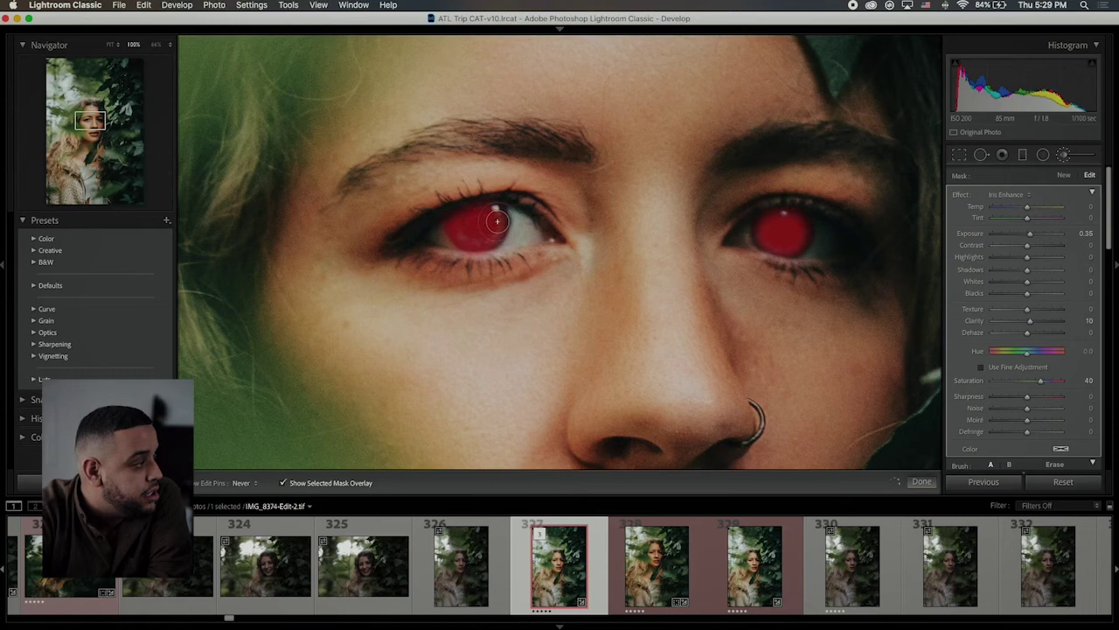
pyautogui.press('k')
pyautogui.press('\\')
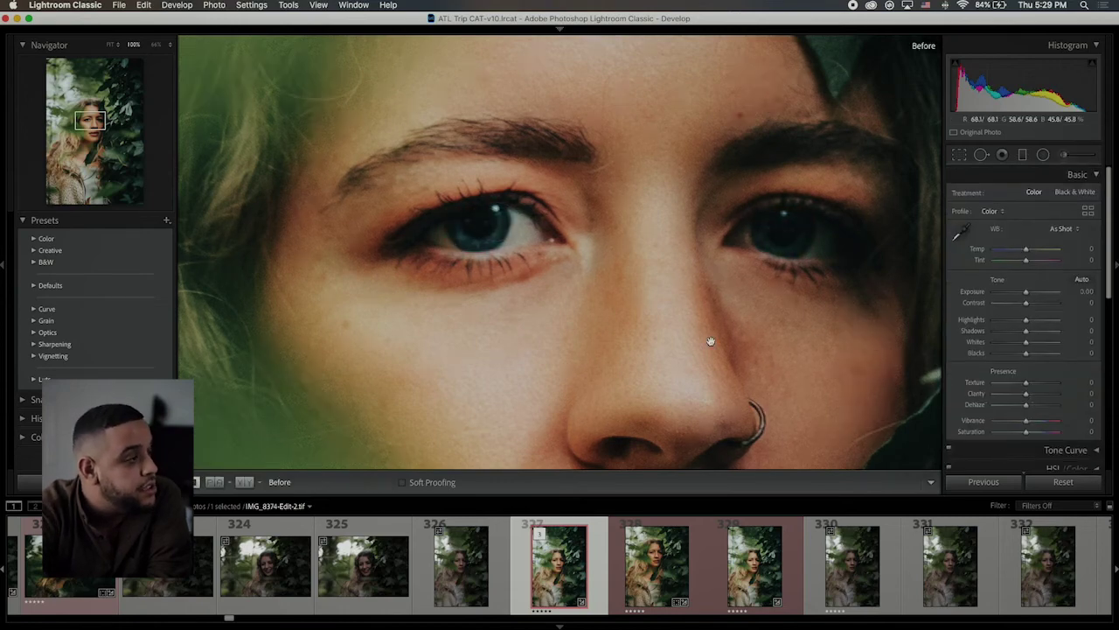
pyautogui.press('\\')
pyautogui.click(438, 290)
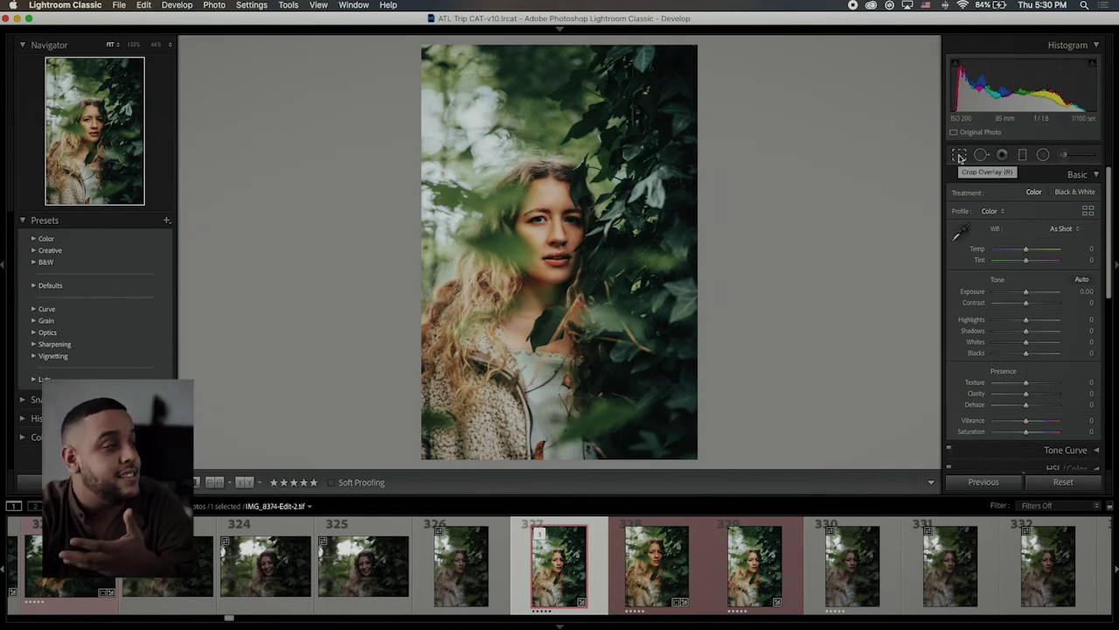
# Step: Crop the top edge of the portrait down to trim the foliage above her head
pyautogui.click(959, 156)
pyautogui.moveTo(557, 46); pyautogui.dragTo(566, 91)
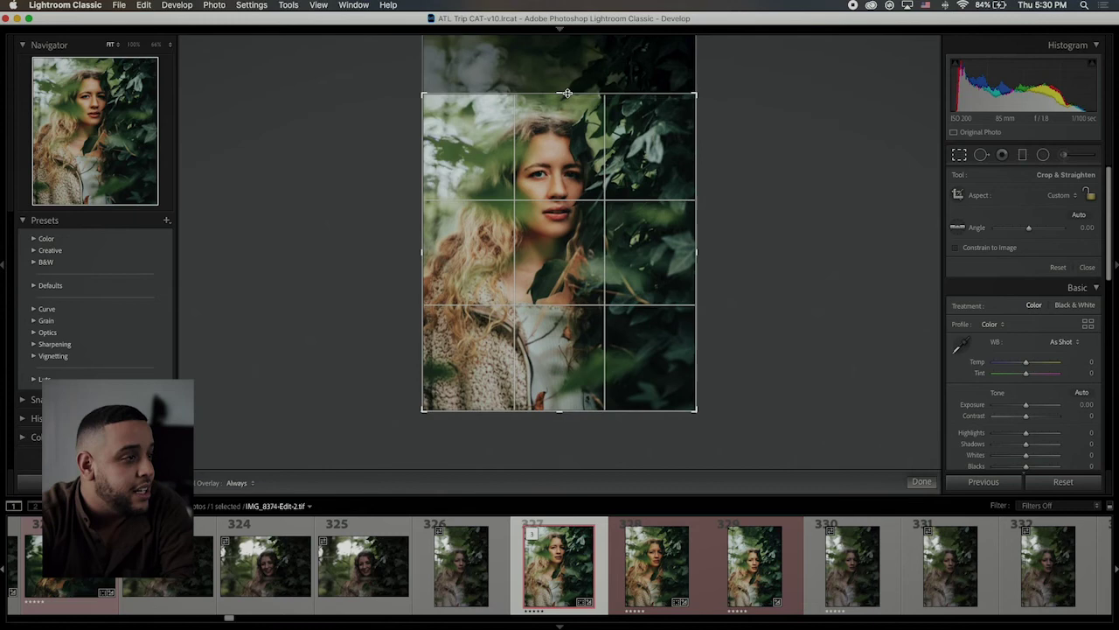
pyautogui.click(959, 157)
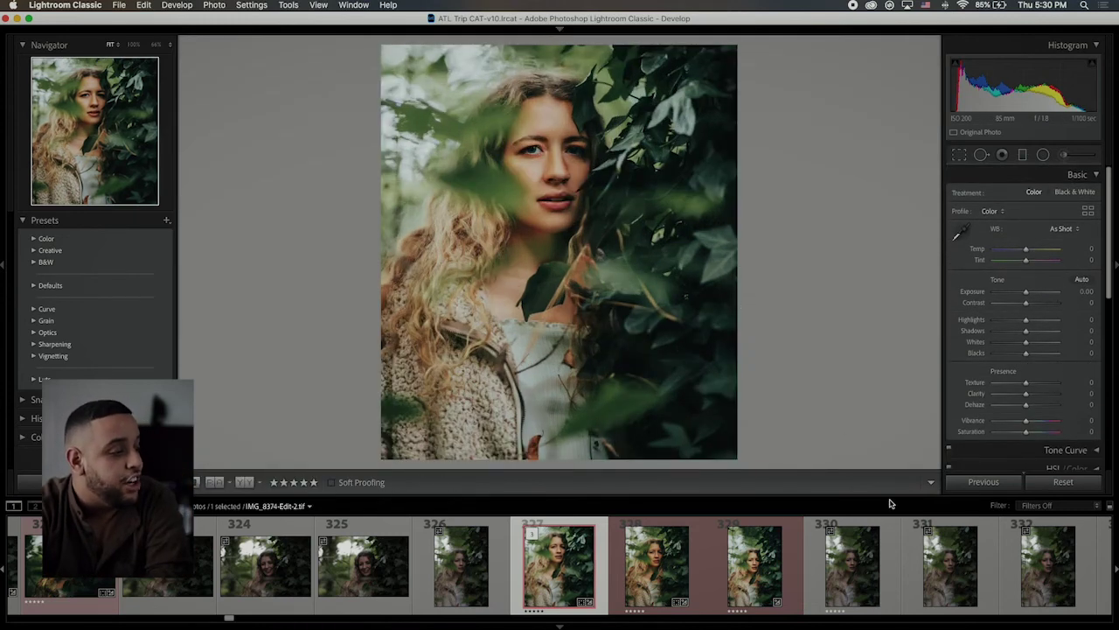
# Step: Open the original raw IMG_8374.CR3 (thumbnail 329) from the filmstrip for comparison
pyautogui.click(748, 539)
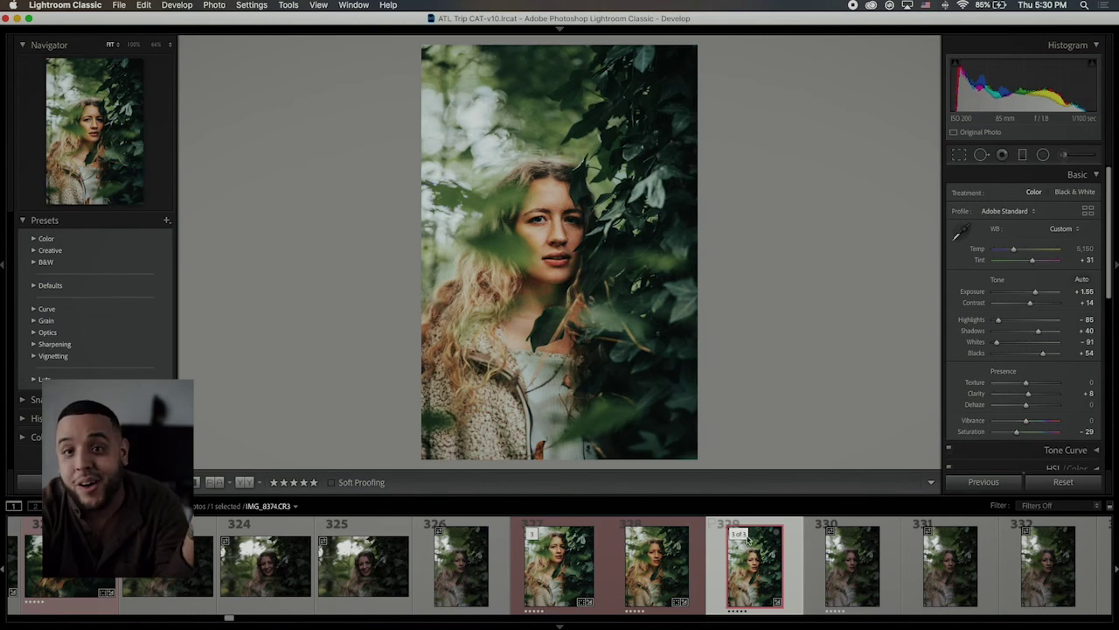